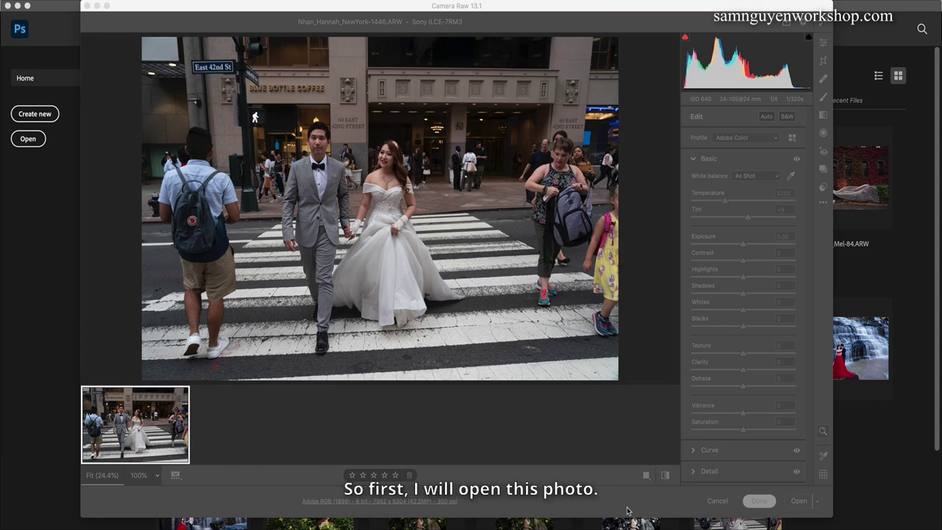
Open the raw crosswalk wedding photo from Camera Raw as an editable document.
left_click(799, 499)
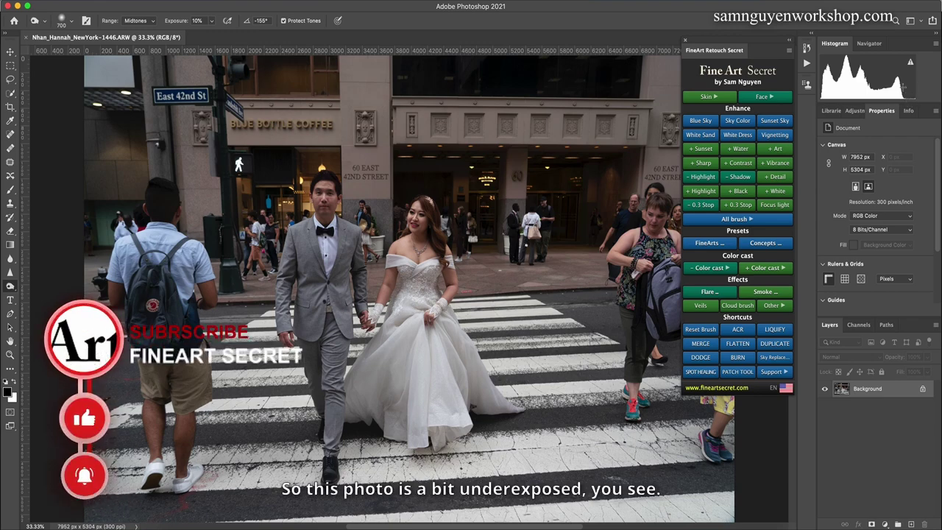
key("super+minus")
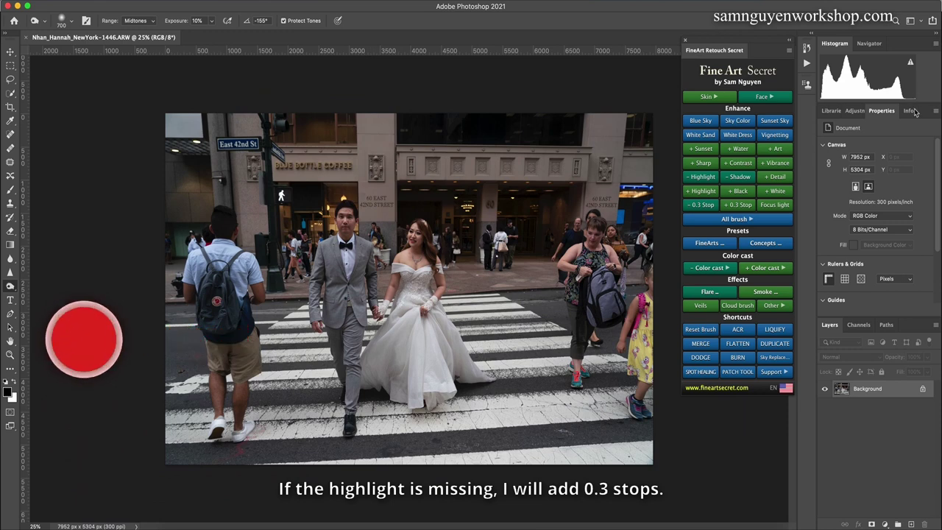
Brighten the photo with a + 0.3 Stop layer, a + Contrast layer and a second + 0.3 Stop layer.
left_click(740, 207)
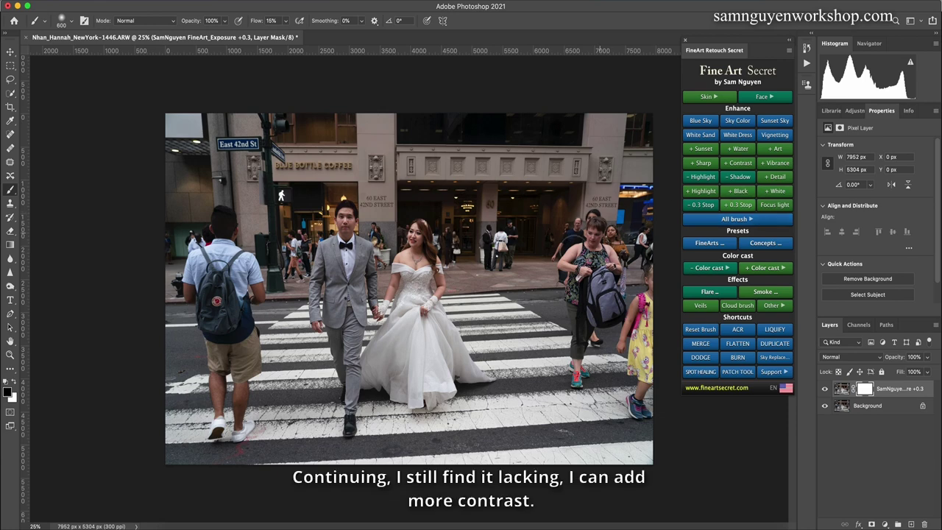
left_click(742, 166)
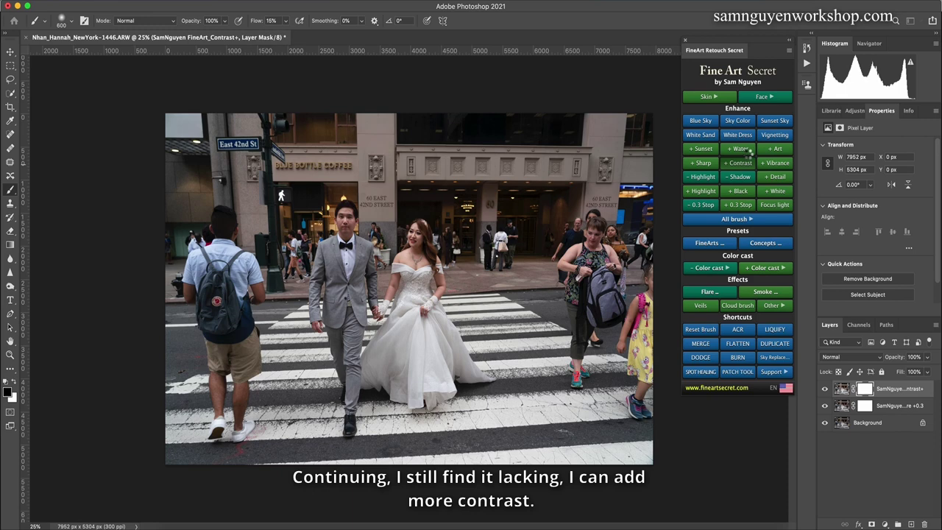
left_click(740, 206)
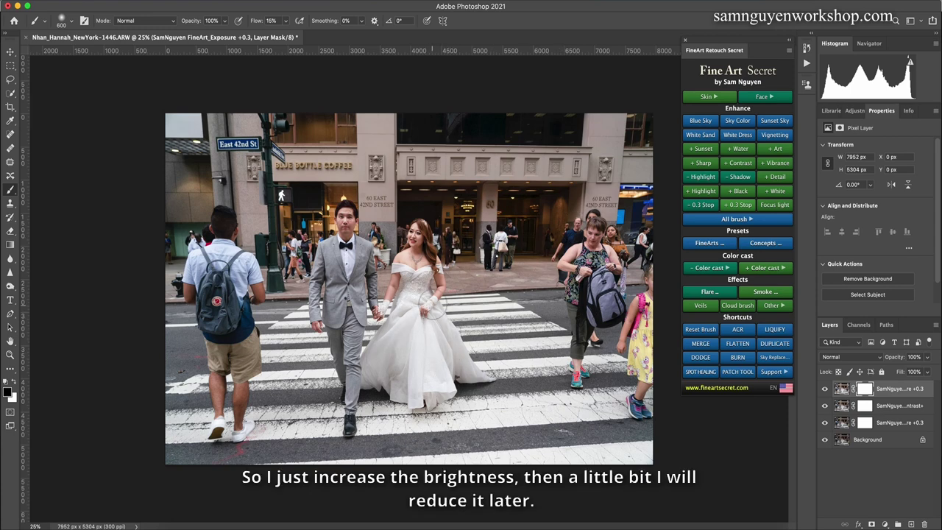
Try the White Skin 3 effect, painting it over the dark skin around the bride's neck and reducing the brush size to 125.
scroll(431, 302, "up", 3)
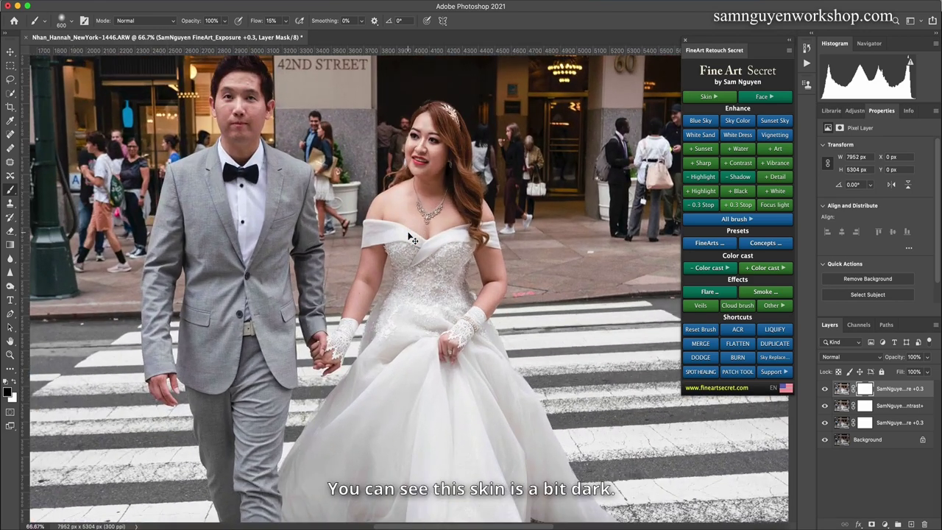
left_click(709, 97)
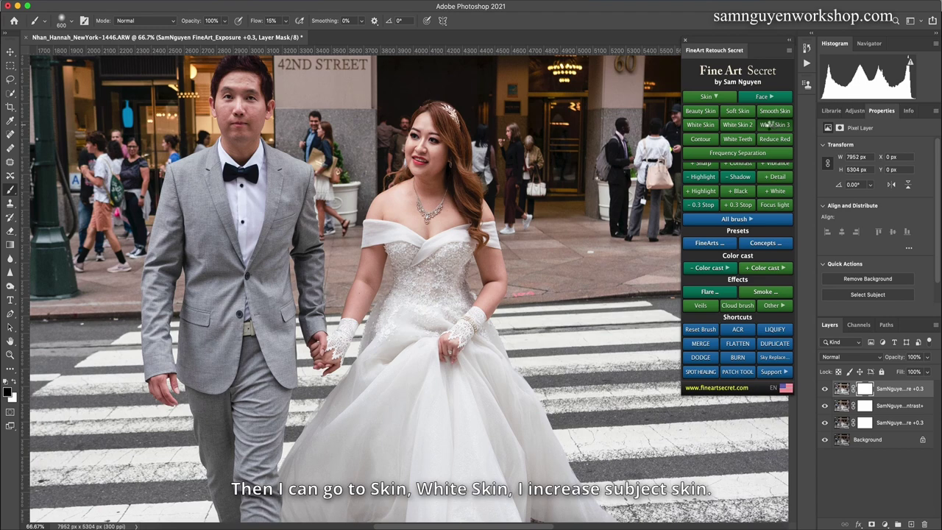
left_click(773, 125)
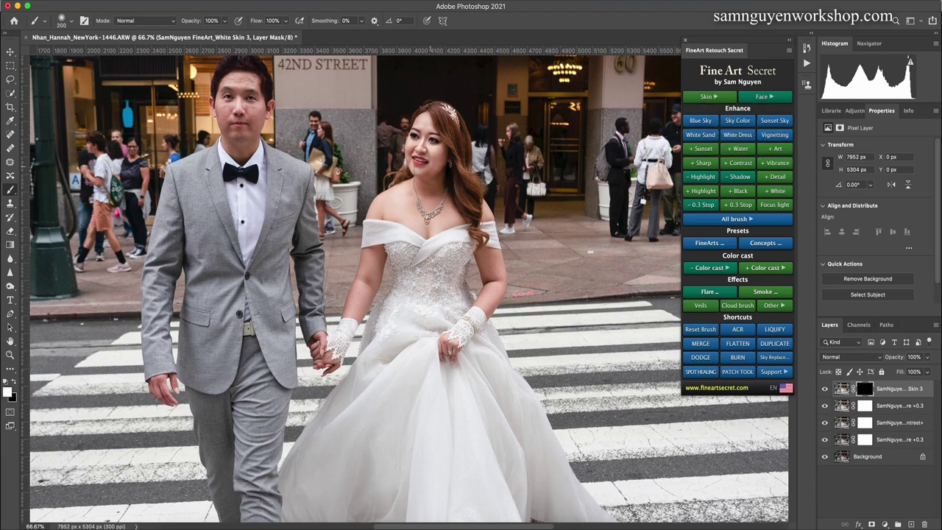
left_click_drag(444, 181, 423, 187)
key("bracketleft")
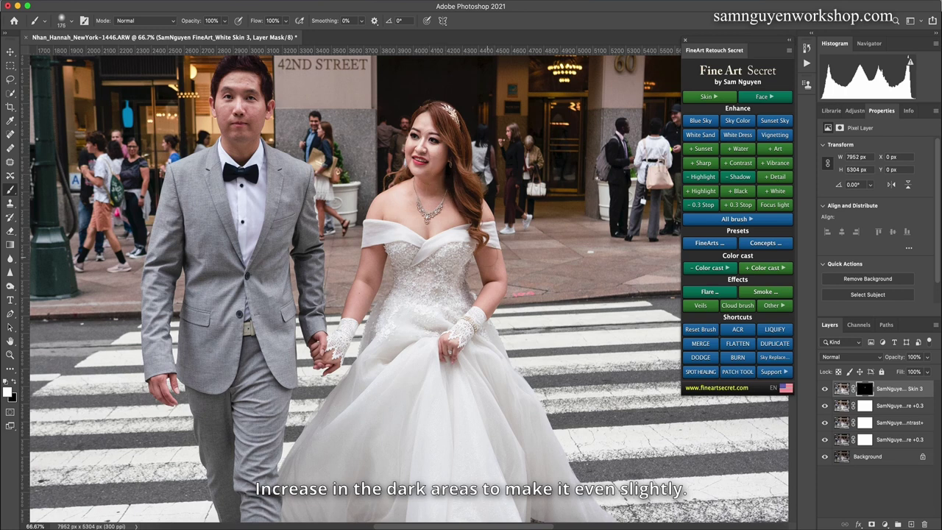
key("bracketleft")
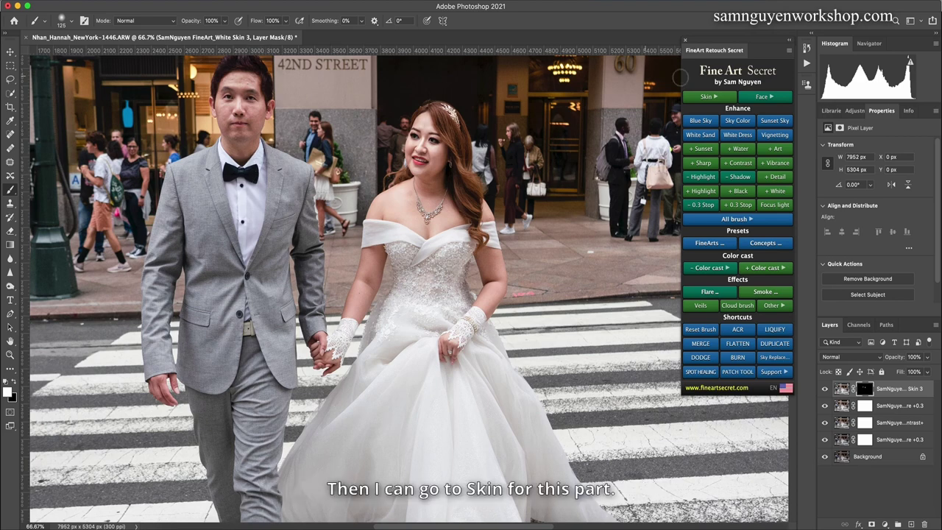
Try the Beauty Skin effect, placing its face selection ellipse around the couple and applying it.
left_click(705, 96)
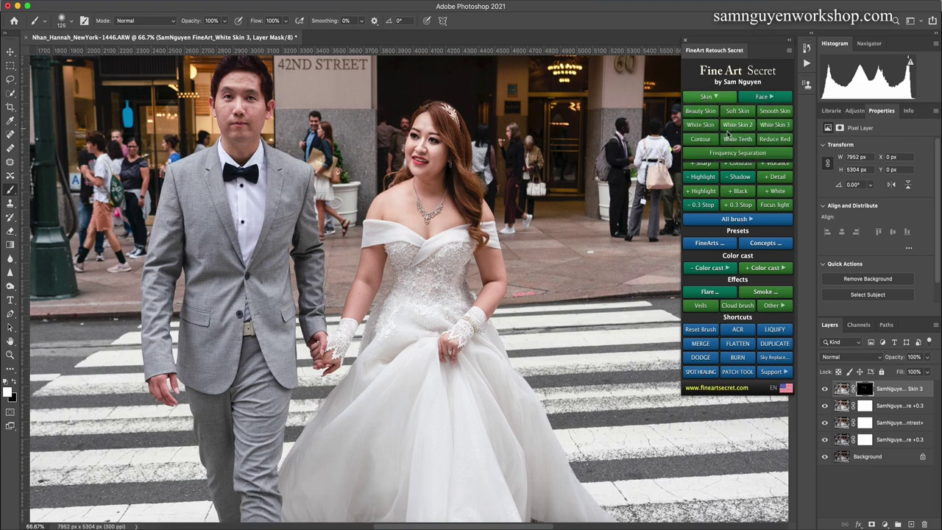
left_click(701, 111)
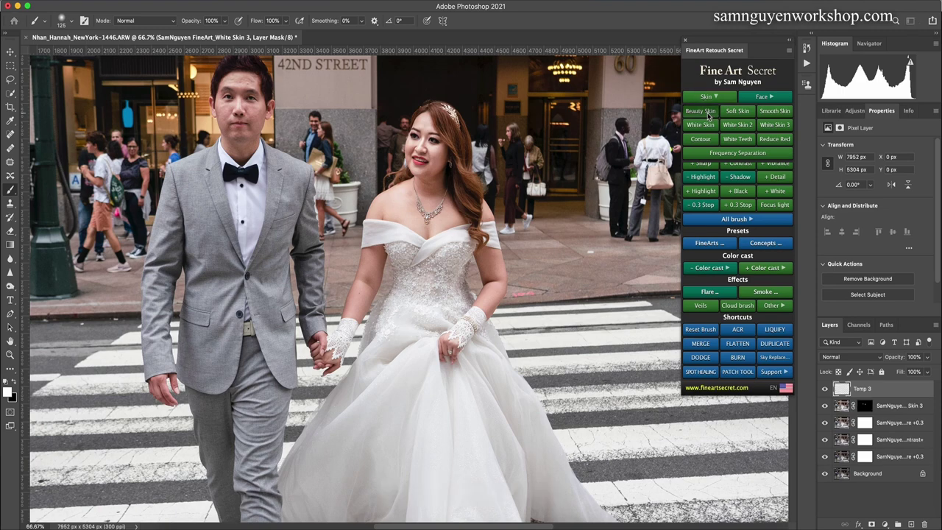
left_click_drag(406, 282, 353, 259)
left_click_drag(432, 264, 400, 265)
left_click_drag(460, 260, 469, 260)
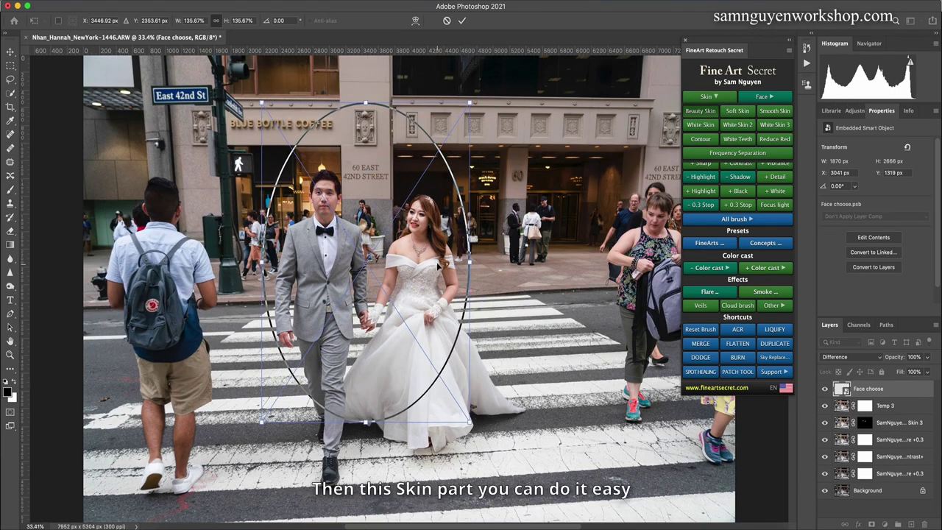
key("Return")
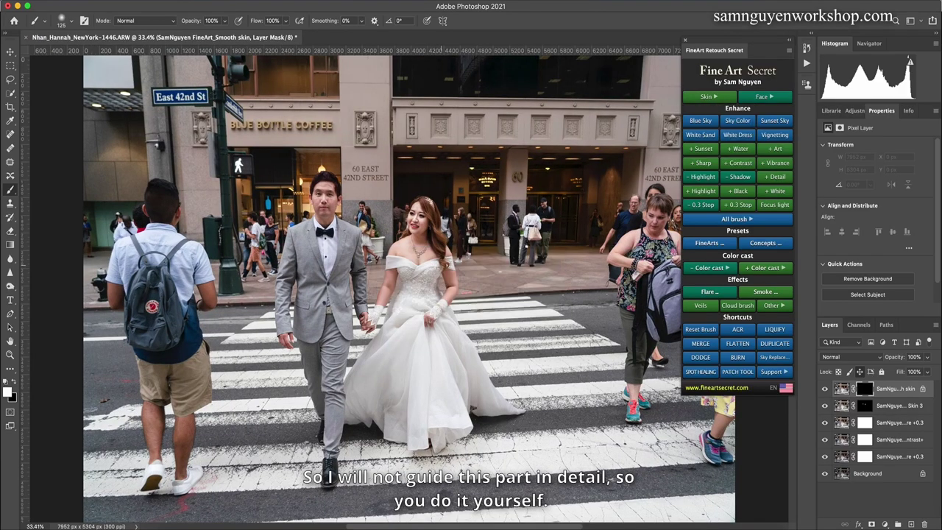
Delete the Smooth skin layer and the White Skin 3 layer.
left_click(841, 389)
key("Delete")
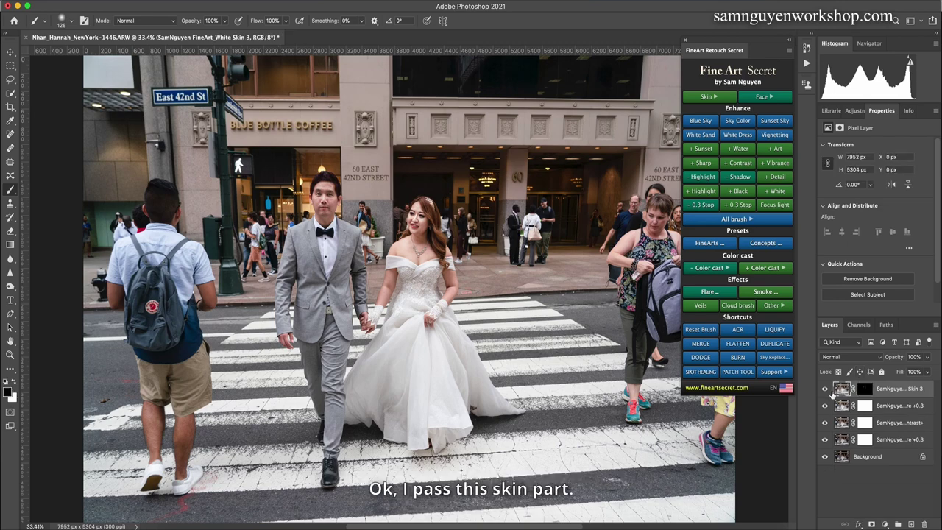
key("Delete")
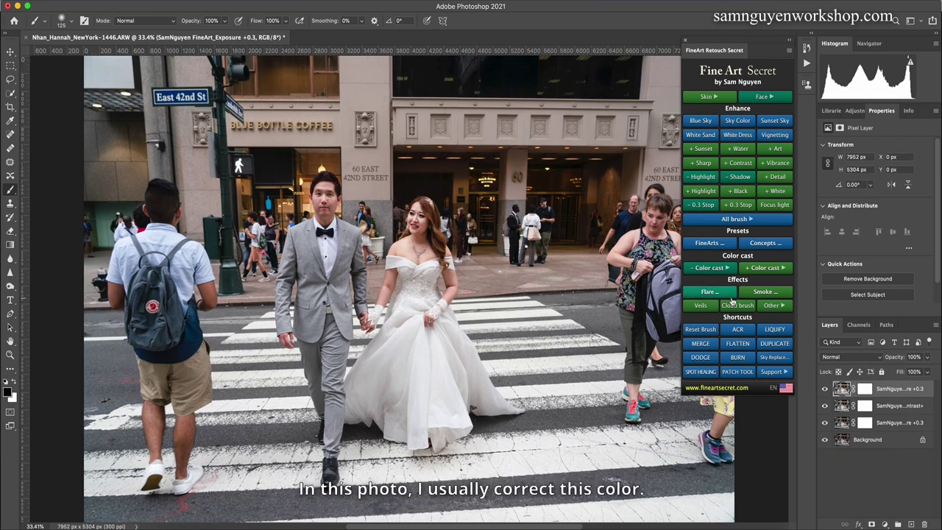
Reduce the photo's warm colour cast with a - White balance layer.
key("super+minus")
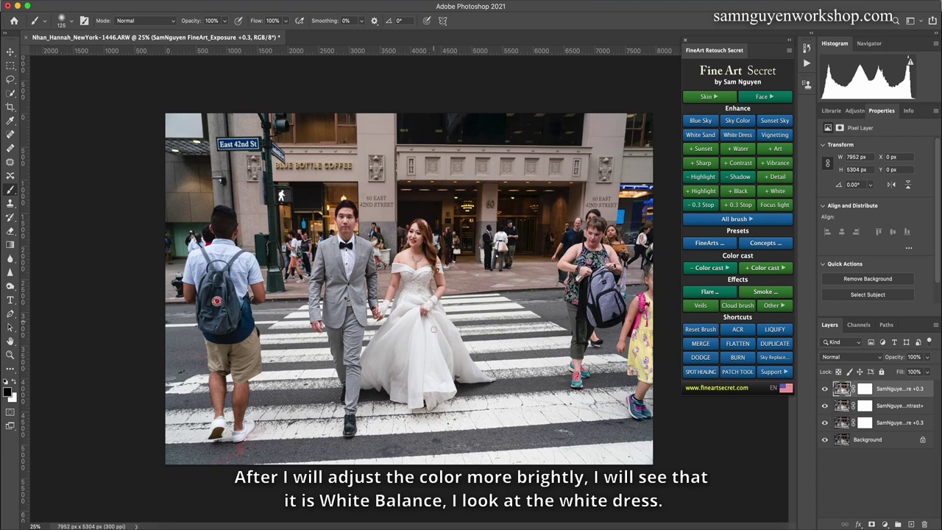
left_click(702, 270)
left_click(706, 312)
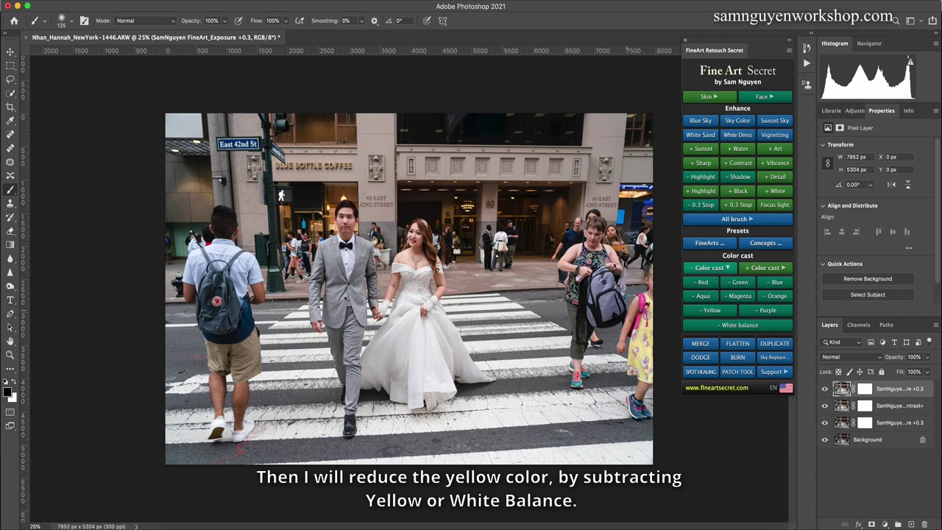
left_click(719, 329)
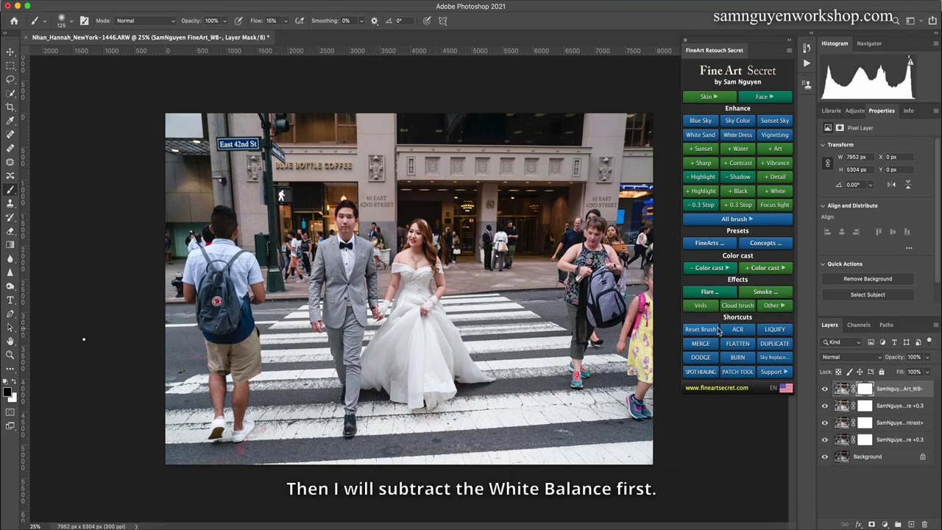
Try reducing the yellow colour cast with a - Yellow layer.
key("super+plus")
key("super+plus")
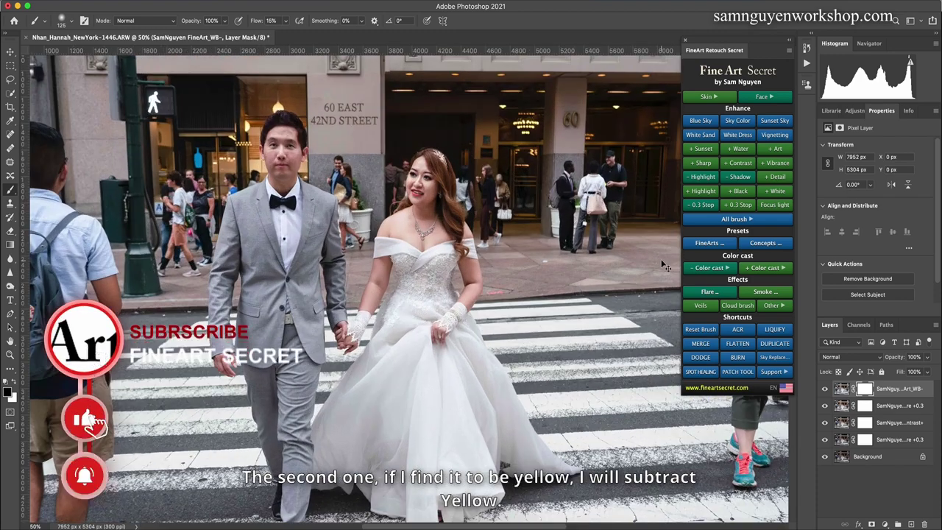
left_click(703, 274)
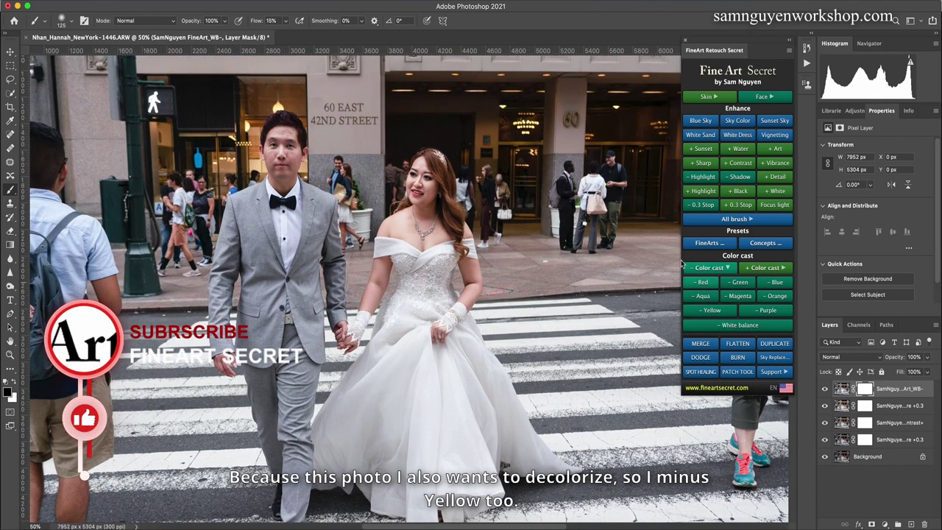
left_click(699, 313)
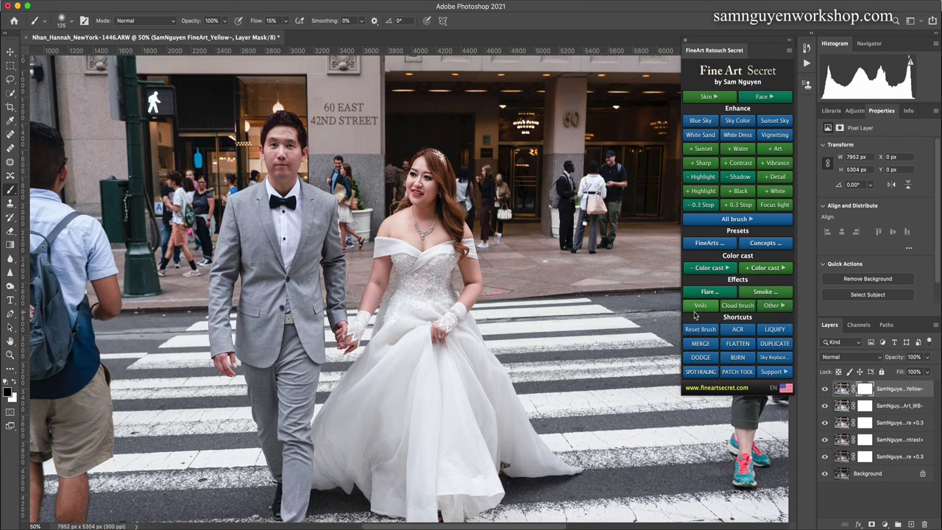
Compare the photo with and without the Yellow- layer, and delete that layer.
left_click(826, 388)
left_click(825, 389)
left_click(826, 389)
left_click(826, 389)
left_click(825, 390)
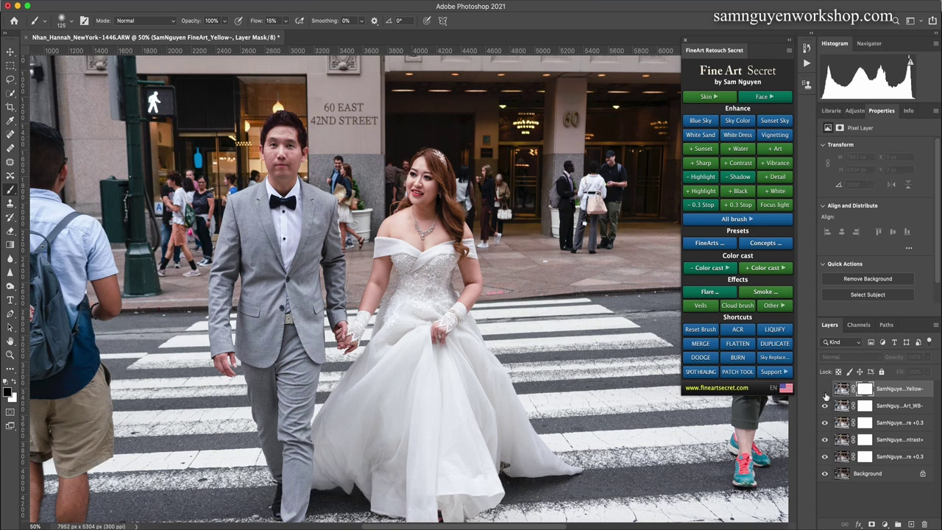
left_click(825, 389)
left_click(842, 388)
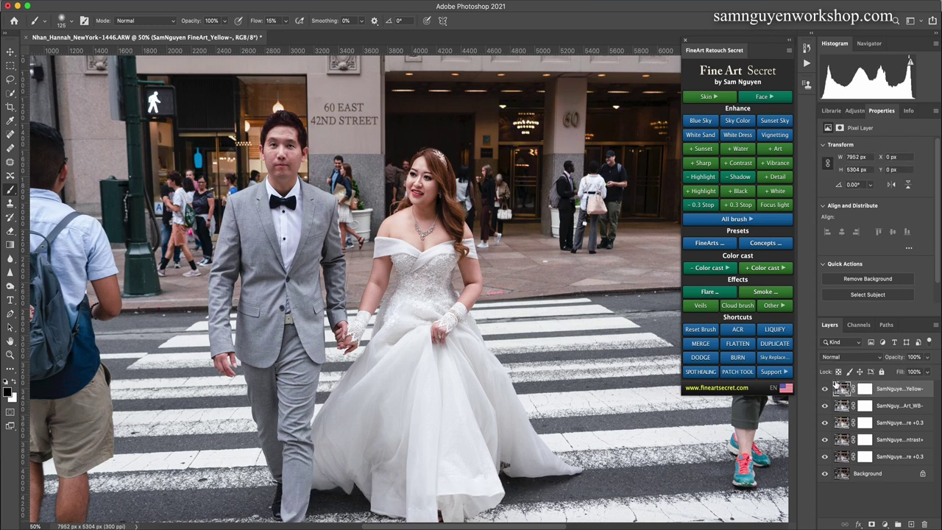
key("BackSpace")
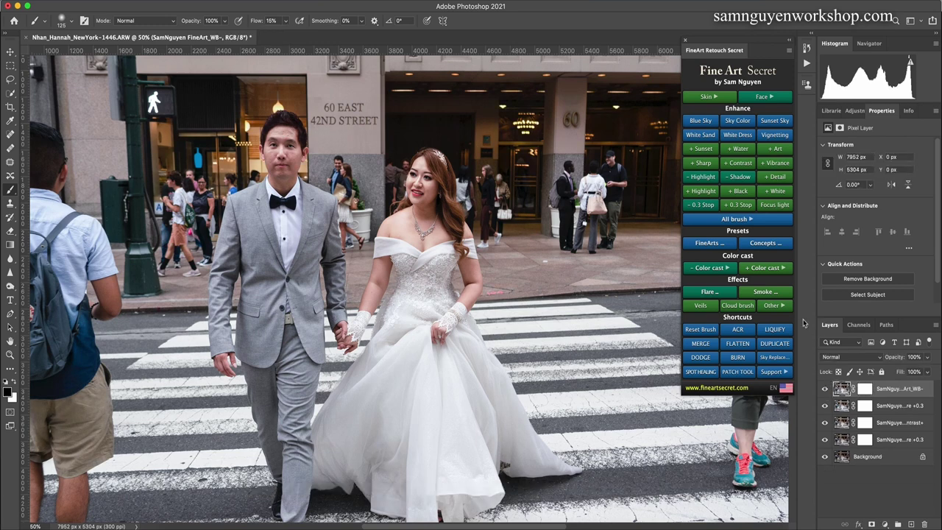
Cool the photo further with a second - White balance layer.
left_click(709, 268)
left_click(724, 330)
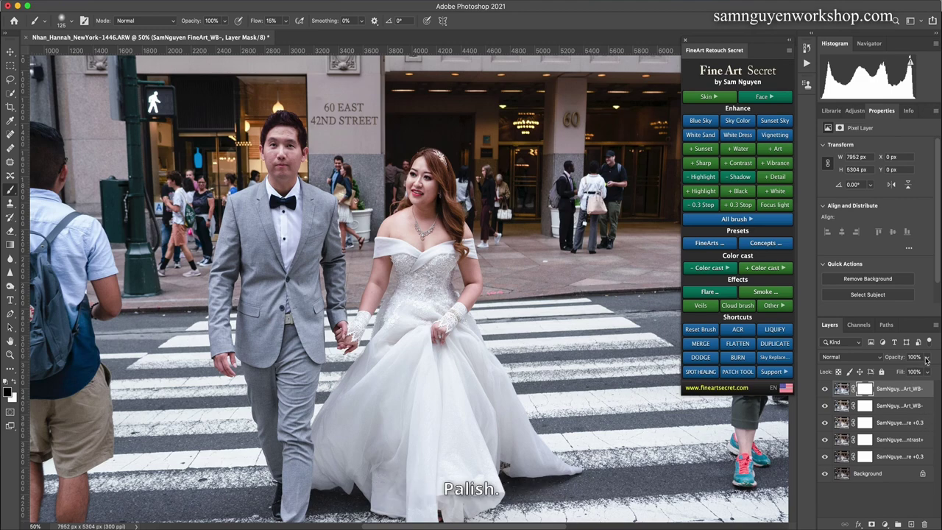
Add a + Vibrance layer to the pale photo and compare the couple's skin with it hidden and shown.
key("ctrl+minus")
key("ctrl+minus")
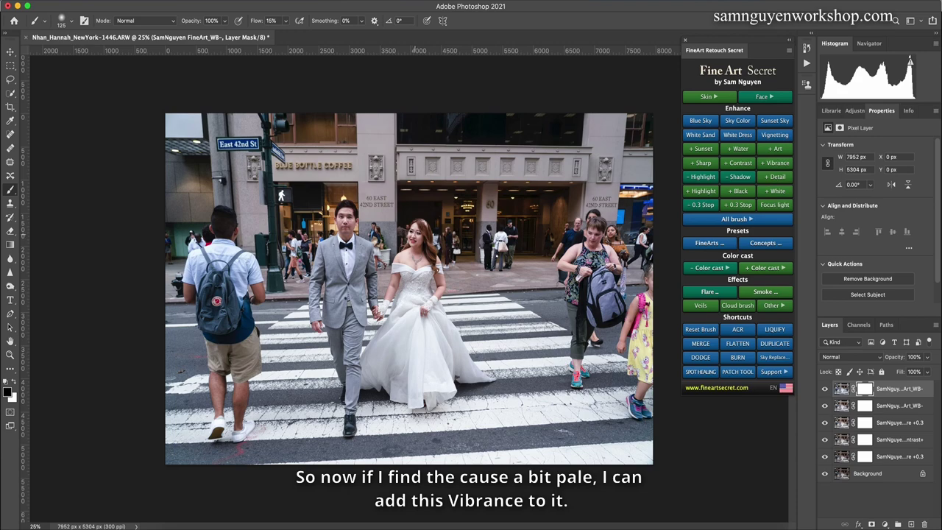
left_click(777, 162)
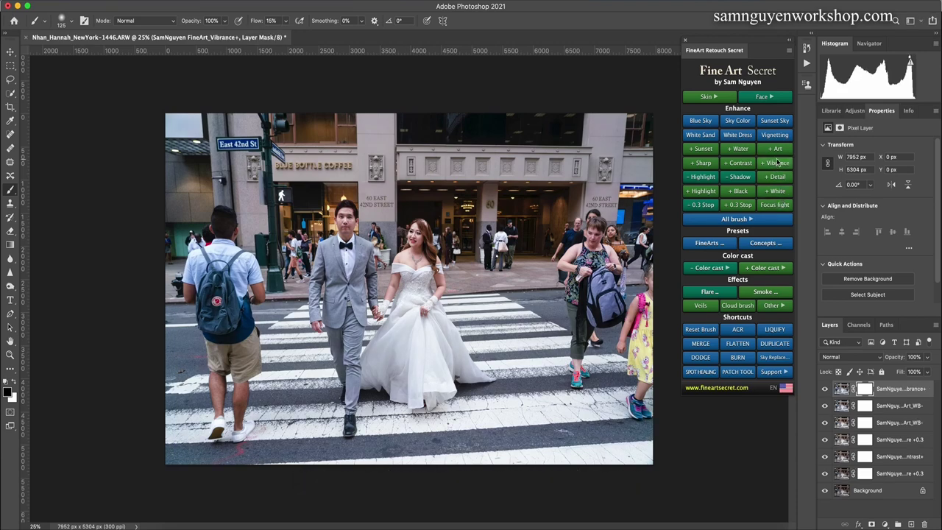
key("super+plus")
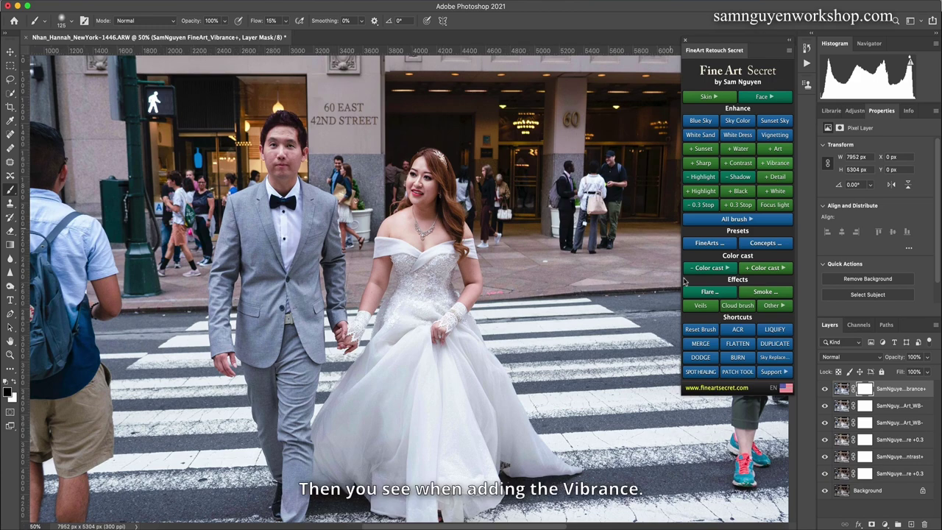
left_click(825, 390)
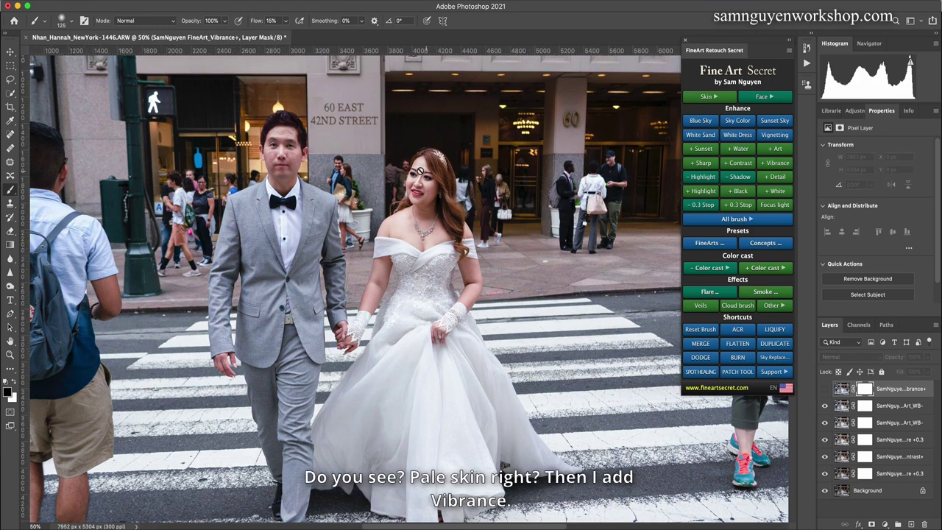
left_click(825, 389)
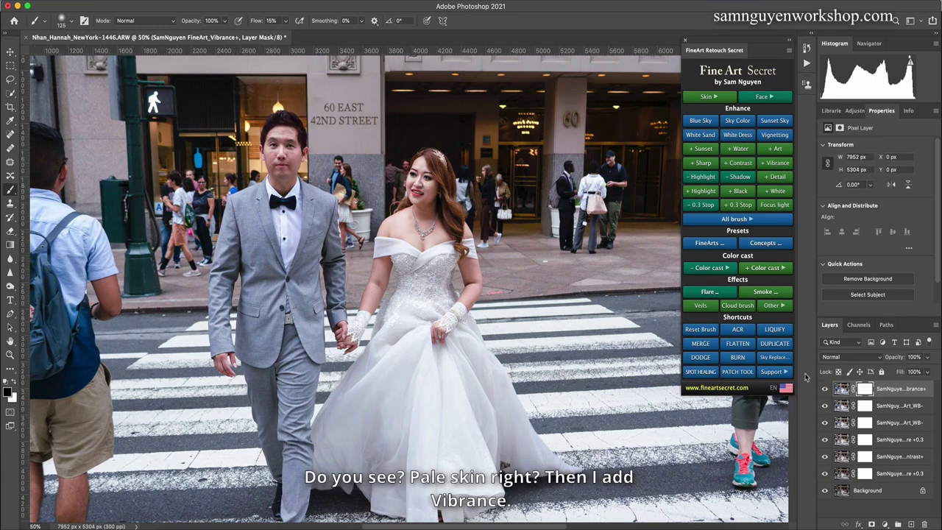
Add a second + Vibrance layer and compare the photo with it hidden and shown.
left_click(780, 159)
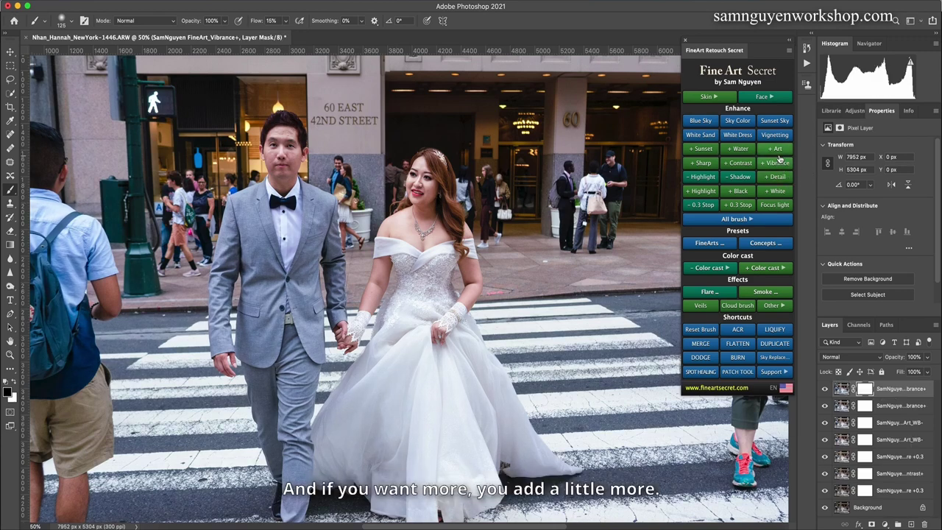
left_click(825, 389)
left_click(825, 388)
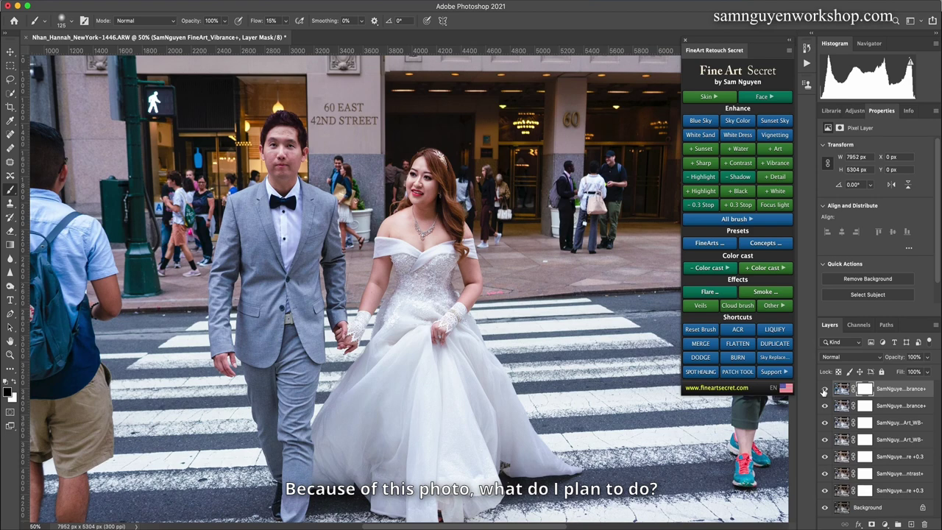
left_click(824, 392)
left_click(824, 391)
Merge all the effect layers above the Background into one layer and compare the photo with it hidden and shown.
key("super+minus")
key("super+minus")
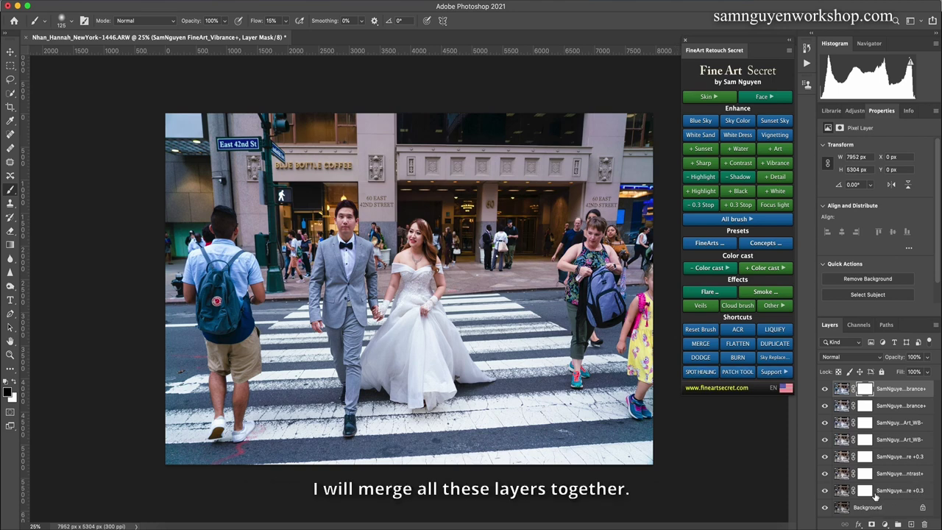
left_click(843, 491, "shift")
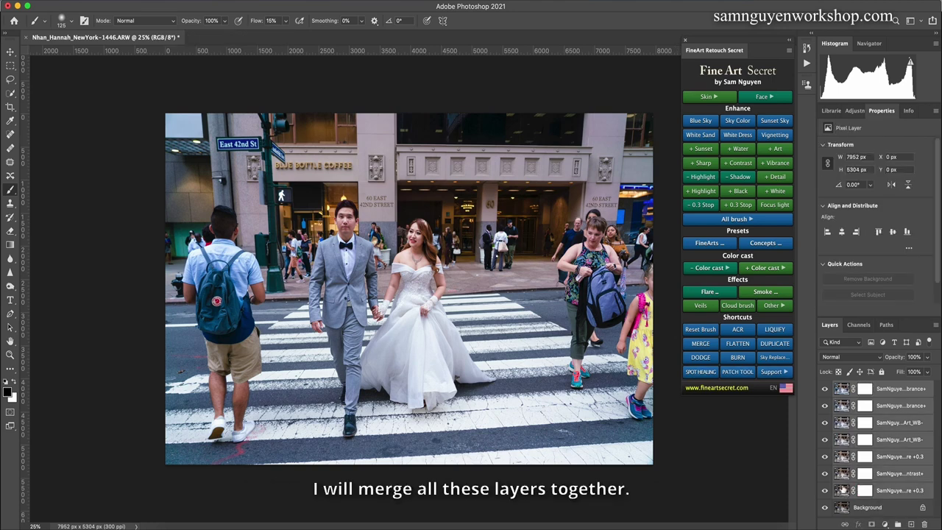
key("super+g")
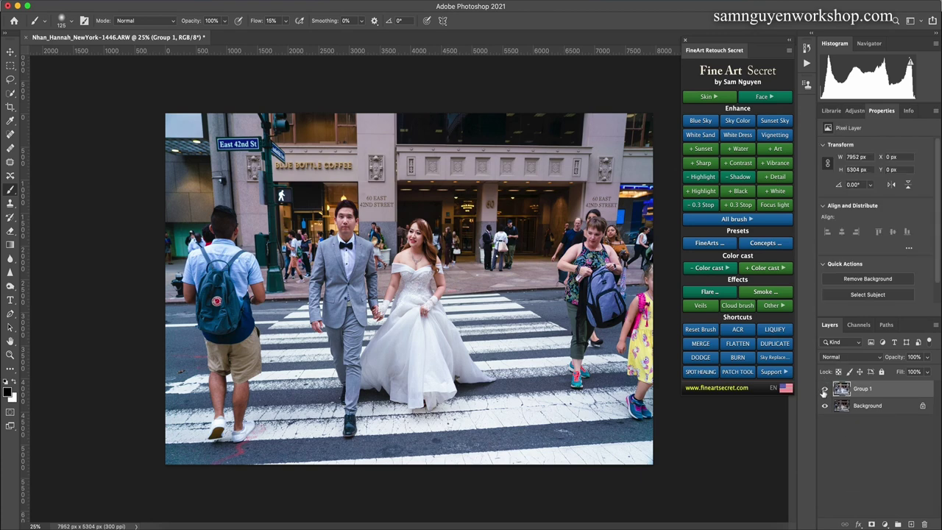
left_click(824, 392)
left_click(825, 389)
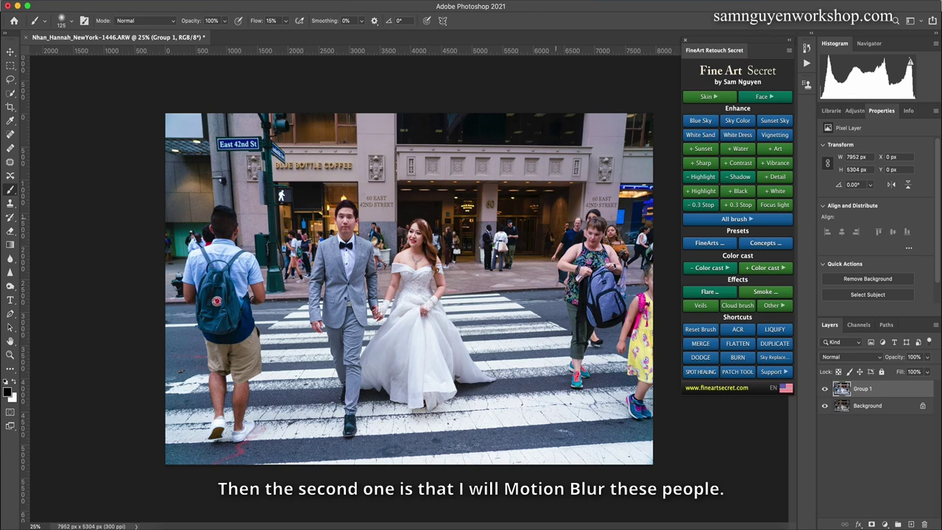
Add a Motion Blur brush layer and paint the blur over the backpack man's head and upper body with a 500 px brush.
left_click(729, 219)
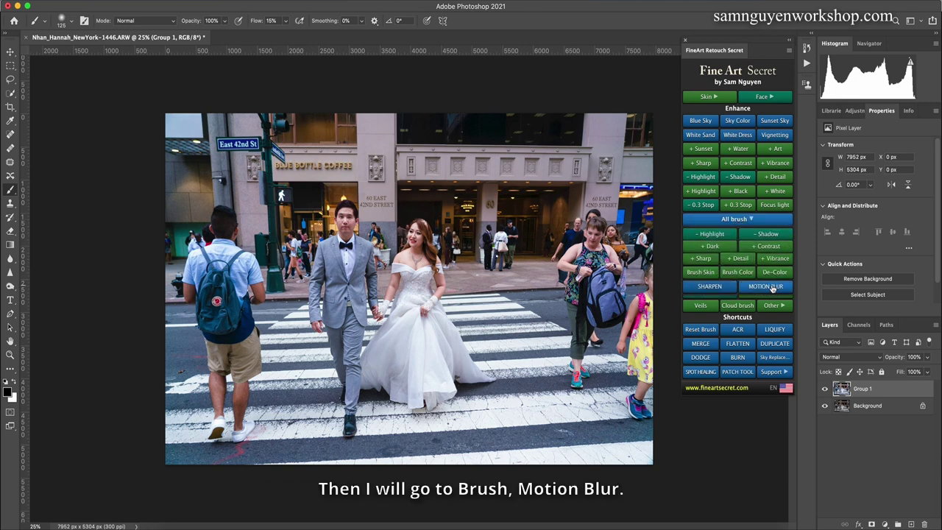
left_click(773, 288)
key("]")
key("]")
key("]")
key("]")
key("]")
key("]")
key("]")
key("]")
key("]")
key("]")
key("]")
mouse_move(223, 224)
left_mouse_down()
mouse_move(229, 309)
mouse_move(197, 259)
mouse_move(168, 249)
left_mouse_up()
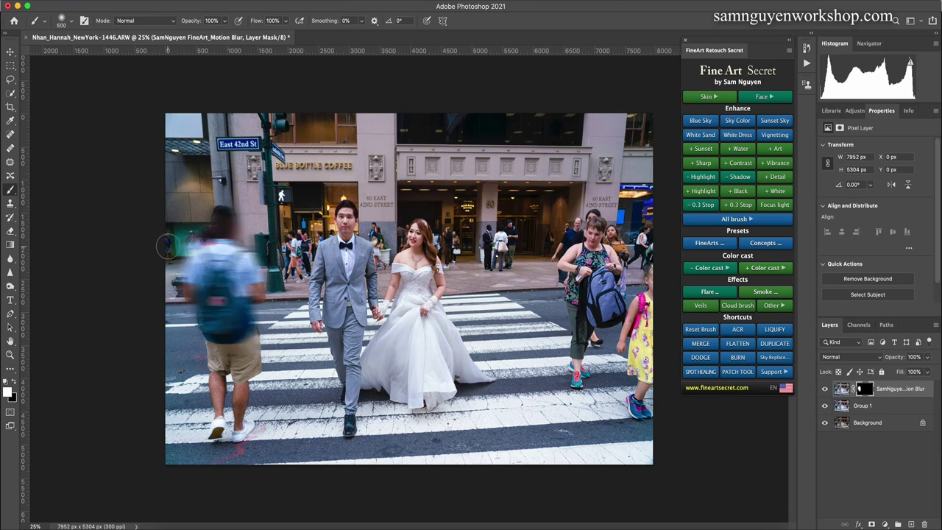
Enlarge the brush to 700 px and paint the motion blur over the backpack man's shorts, legs and shoes.
key("]")
key("]")
mouse_move(238, 320)
left_mouse_down()
mouse_move(243, 393)
mouse_move(247, 340)
mouse_move(229, 396)
left_mouse_up()
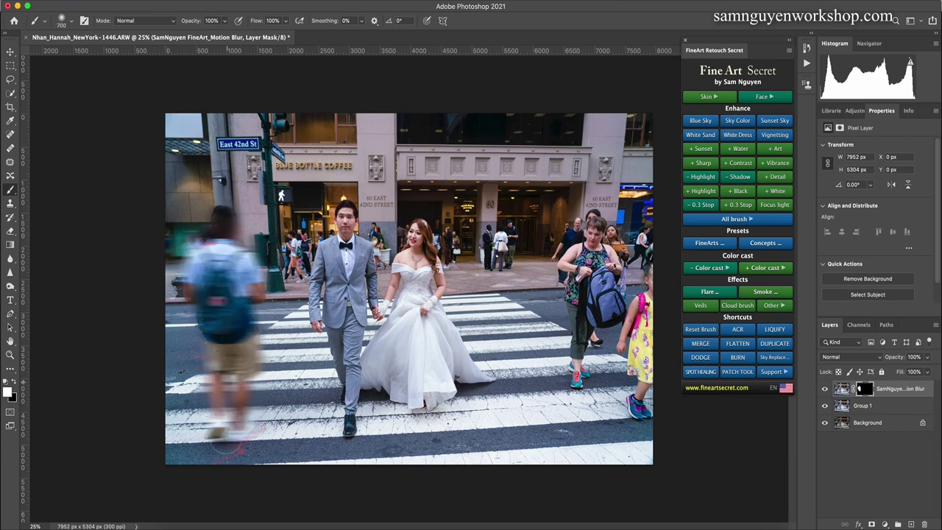
Paint the motion blur over the woman holding the blue backpack and the girl in the yellow dress.
key("[")
key("[")
key("[")
mouse_move(592, 220)
left_mouse_down()
mouse_move(582, 254)
mouse_move(604, 294)
mouse_move(578, 372)
mouse_move(554, 248)
left_mouse_up()
key("]")
key("]")
mouse_move(655, 408)
left_mouse_down()
mouse_move(638, 346)
mouse_move(636, 237)
left_mouse_up()
Paint the motion blur with a smaller brush over the pedestrians standing near the building entrance.
key("[")
key("[")
key("[")
key("[")
key("[")
key("]")
key("]")
mouse_move(516, 235)
left_mouse_down()
mouse_move(504, 258)
mouse_move(485, 244)
mouse_move(485, 259)
left_mouse_up()
Blur the pedestrians right behind the bride with a fine brush of 90 px or less, keeping clear of her hair.
key("[")
key("super+plus")
key("super+plus")
key("super+plus")
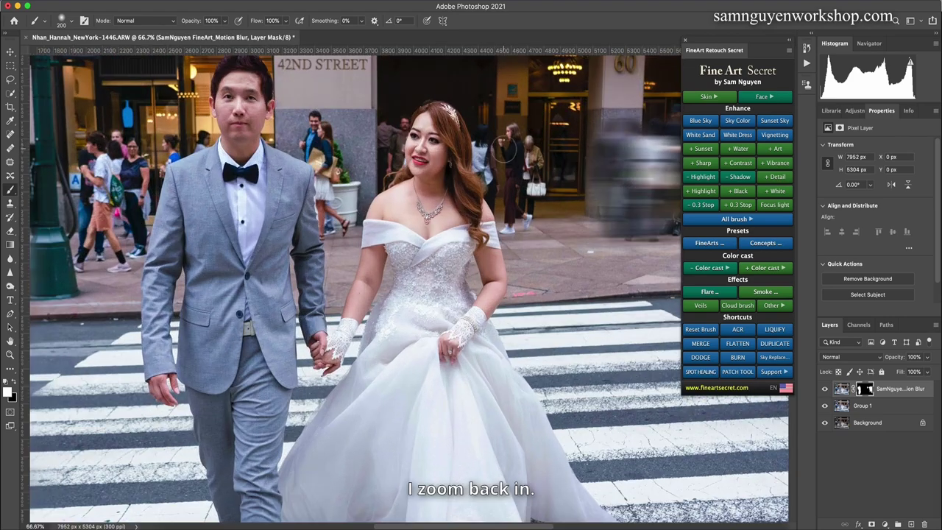
key("bracketleft")
key("bracketleft")
key("bracketleft")
key("bracketleft")
mouse_move(491, 157)
left_mouse_down()
mouse_move(481, 148)
mouse_move(496, 195)
left_mouse_up()
key("bracketleft")
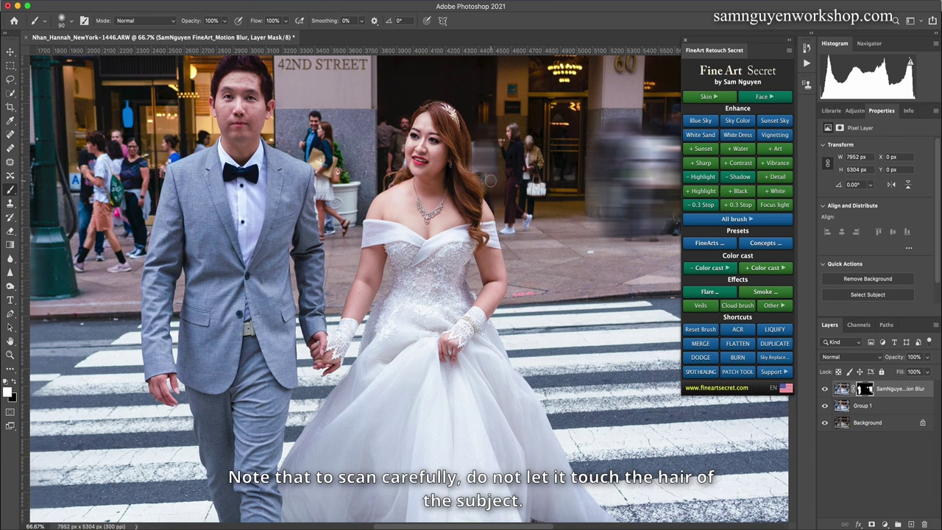
key("bracketright")
key("bracketright")
mouse_move(514, 134)
left_mouse_down()
mouse_move(509, 225)
mouse_move(533, 148)
mouse_move(544, 196)
left_mouse_up()
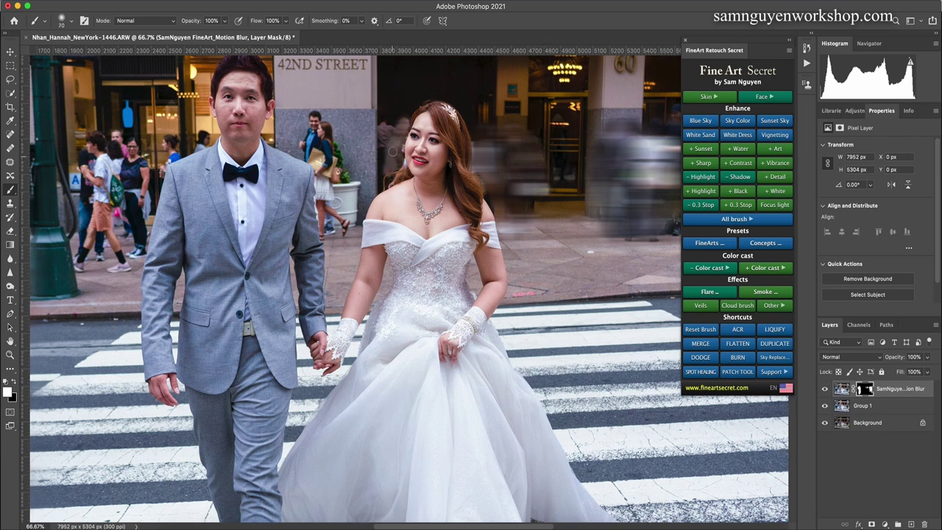
Paint the motion blur over the pedestrians between the couple and over the group beside the green street pole.
key("]")
mouse_move(314, 120)
left_mouse_down()
mouse_move(307, 148)
mouse_move(333, 181)
left_mouse_up()
key("]")
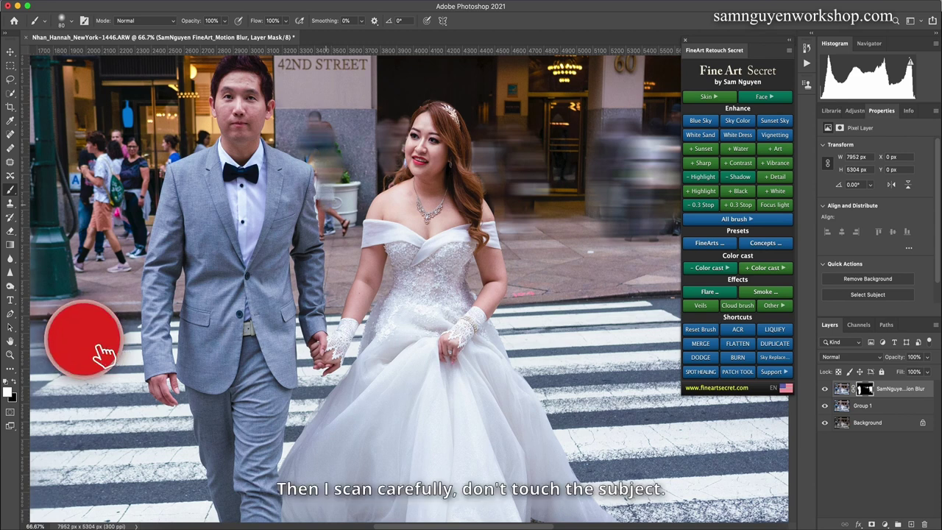
key("bracketleft")
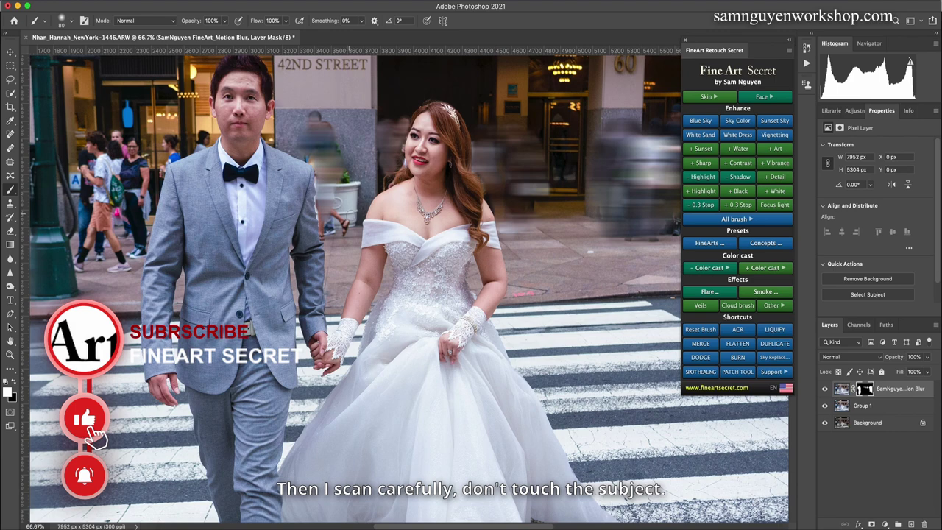
key("bracketleft")
key("bracketleft")
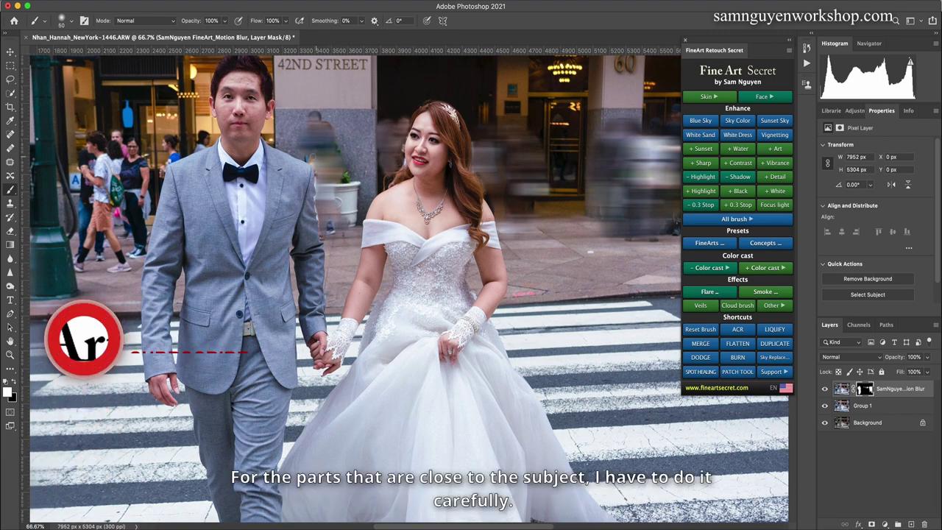
left_click_drag(163, 200, 328, 241)
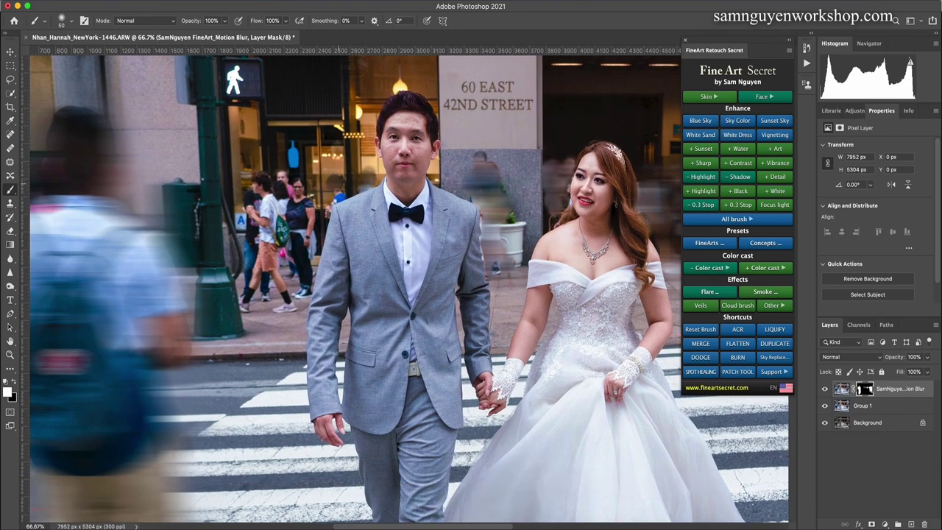
mouse_move(262, 169)
left_mouse_down()
mouse_move(256, 283)
mouse_move(279, 293)
mouse_move(254, 302)
mouse_move(292, 285)
mouse_move(303, 253)
mouse_move(298, 192)
mouse_move(282, 204)
left_mouse_up()
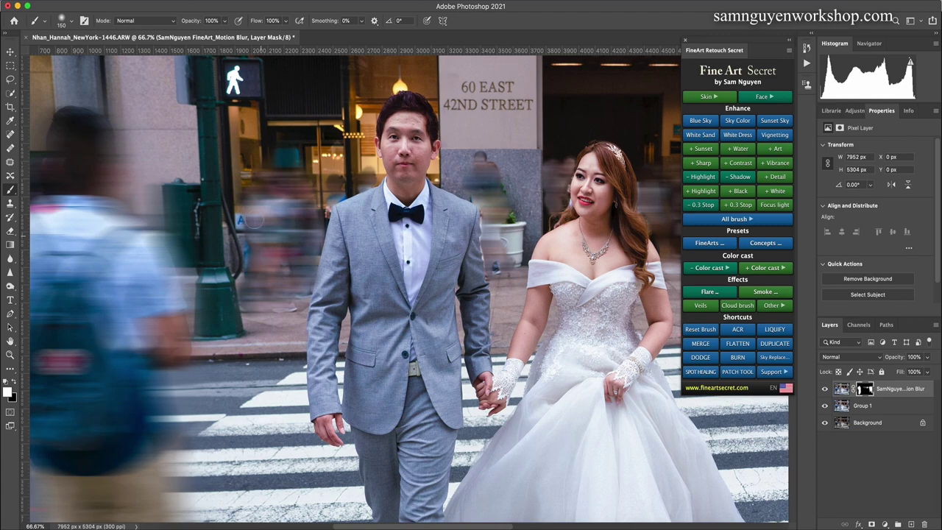
Compare the photo with the Motion Blur layer hidden and shown.
key("super+minus")
key("super+minus")
key("super+minus")
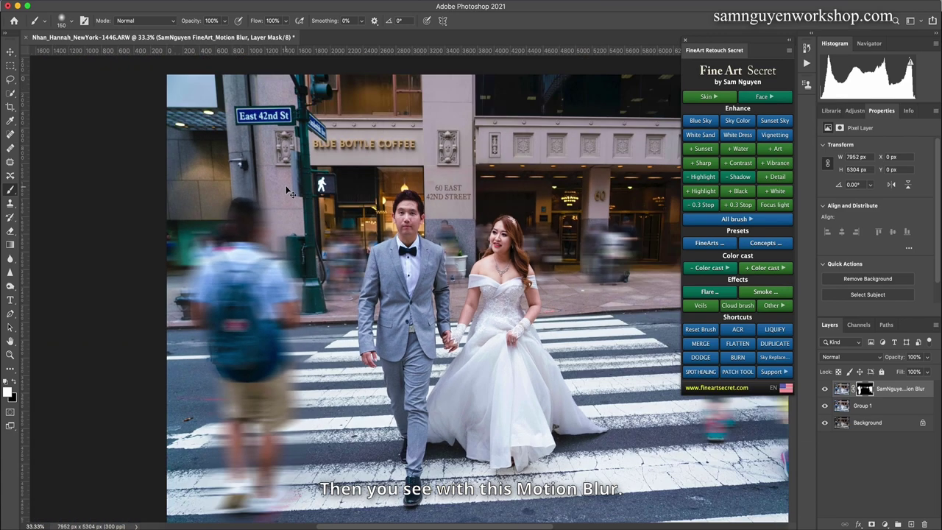
left_click(825, 390)
left_click(825, 389)
left_click(825, 389)
left_click(826, 390)
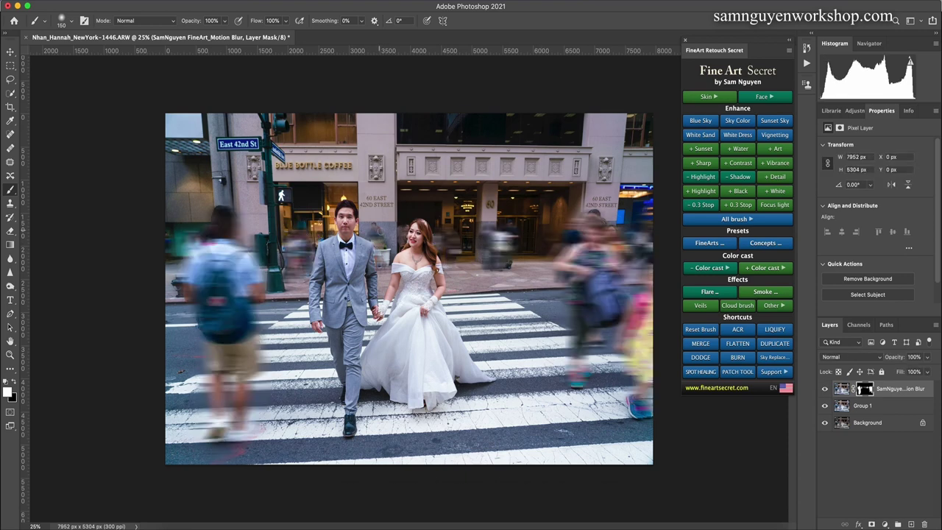
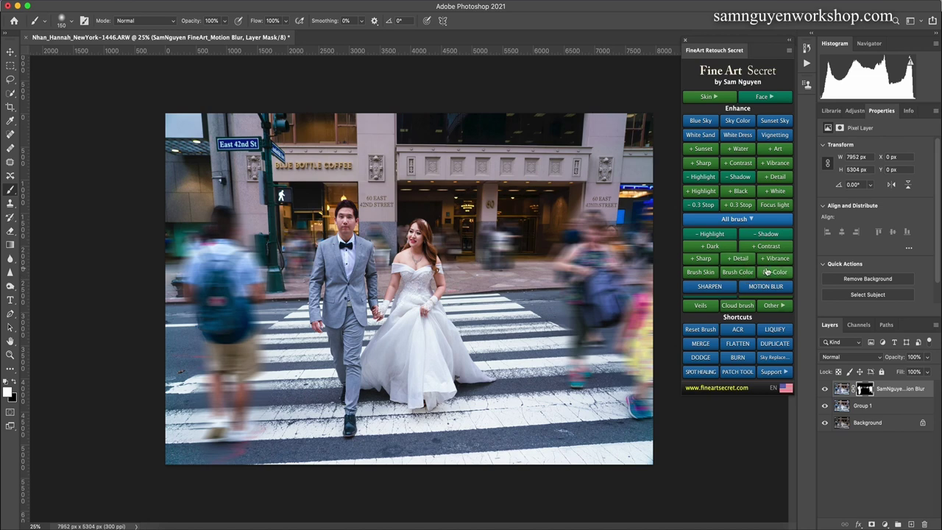
Add a De-Color brush layer and paint out the color of the outer pedestrians and upper building with a 1400 px brush.
left_click(773, 272)
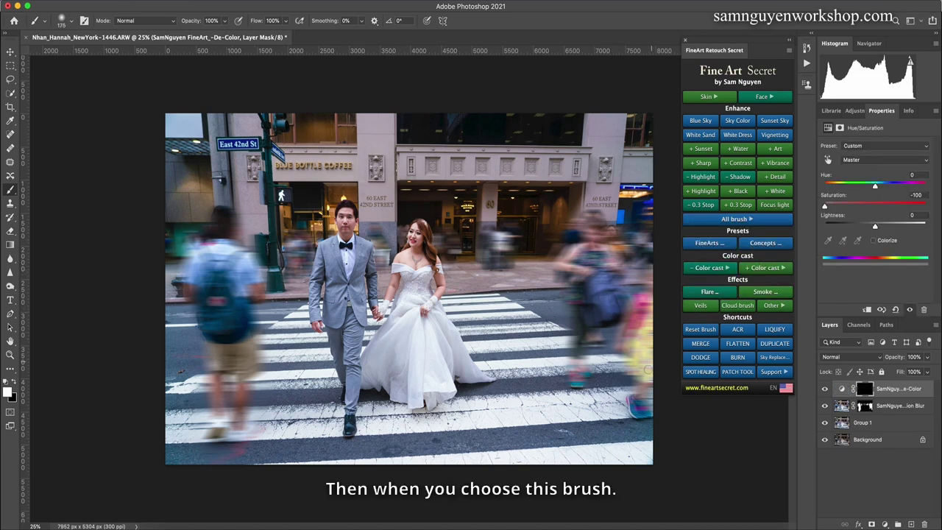
key("bracketright")
key("bracketright")
key("bracketright")
key("bracketright")
key("bracketright")
key("bracketright")
key("bracketright")
key("bracketright")
mouse_move(639, 357)
left_mouse_down()
mouse_move(611, 460)
mouse_move(595, 467)
mouse_move(615, 291)
mouse_move(599, 305)
mouse_move(597, 320)
mouse_move(630, 214)
left_mouse_up()
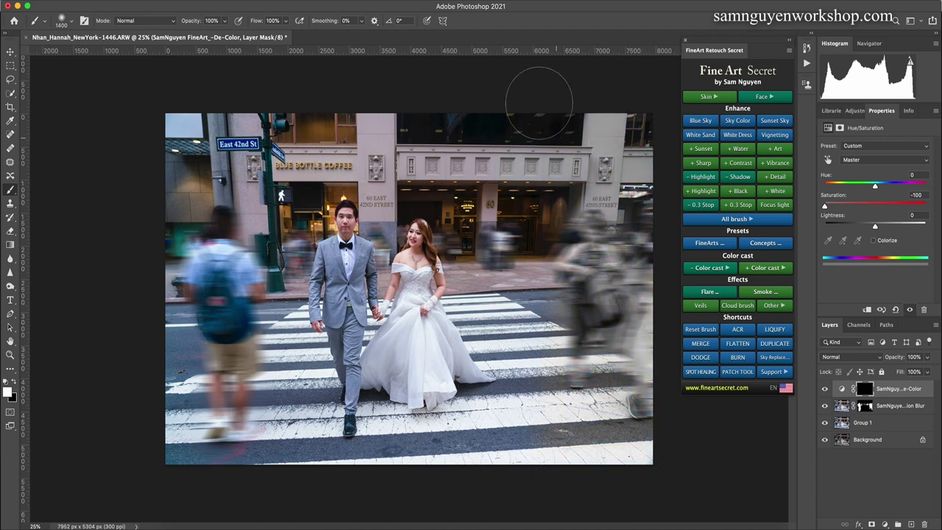
mouse_move(449, 112)
left_mouse_down()
mouse_move(317, 140)
mouse_move(254, 137)
mouse_move(173, 198)
mouse_move(206, 217)
mouse_move(160, 230)
mouse_move(211, 368)
mouse_move(228, 358)
mouse_move(158, 363)
mouse_move(195, 335)
mouse_move(202, 416)
left_mouse_up()
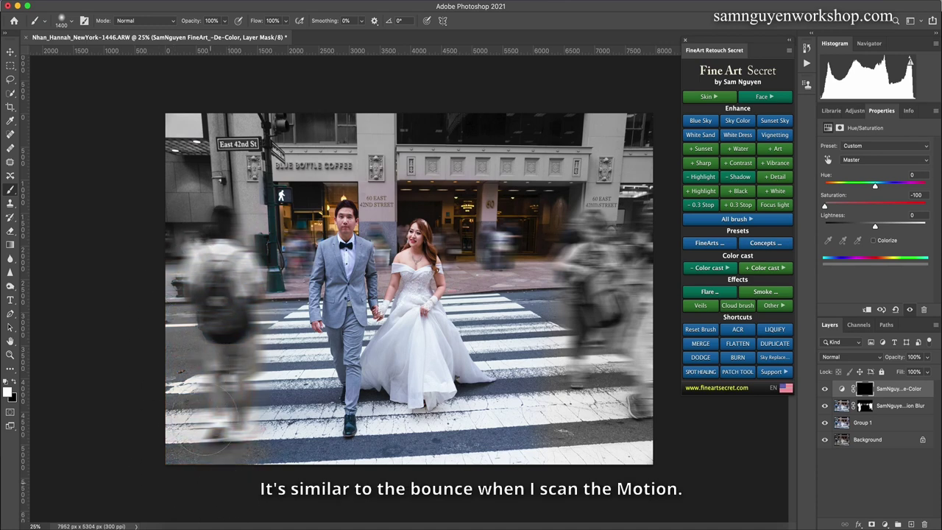
Remove the color from the background close around the couple with a much smaller brush of about 125 to 250 px.
key("super+equal")
key("super+equal")
key("super+equal")
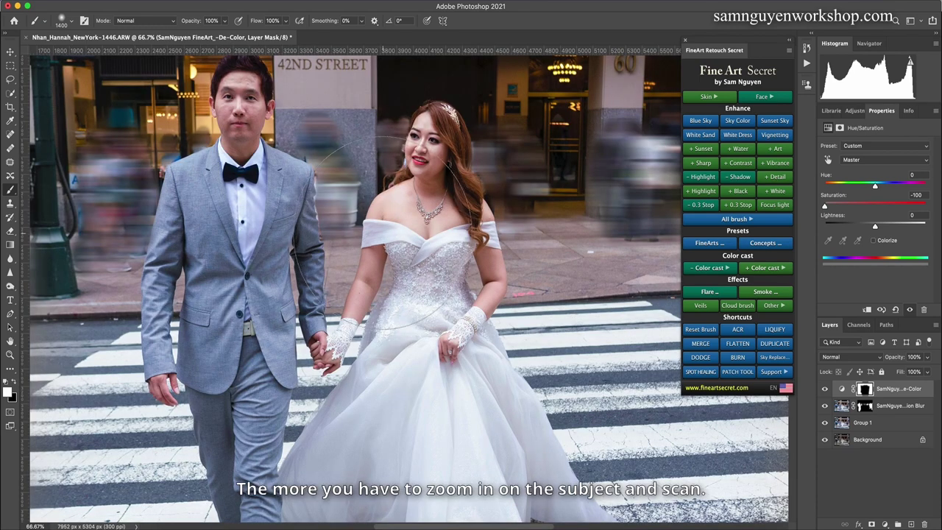
key("bracketleft")
key("bracketleft")
key("bracketleft")
key("bracketleft")
key("bracketleft")
key("bracketleft")
key("bracketleft")
key("bracketleft")
key("bracketleft")
key("bracketleft")
key("bracketleft")
key("bracketleft")
key("bracketleft")
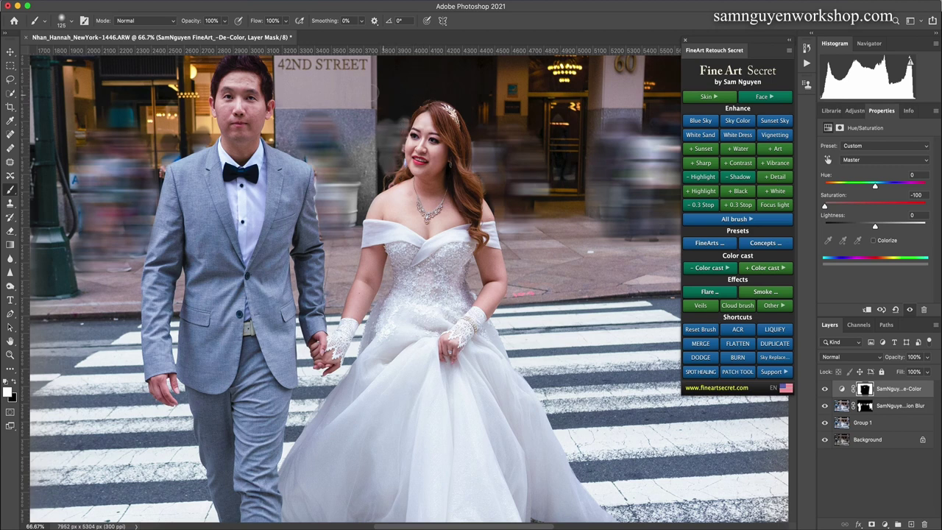
key("bracketleft")
key("bracketleft")
key("bracketleft")
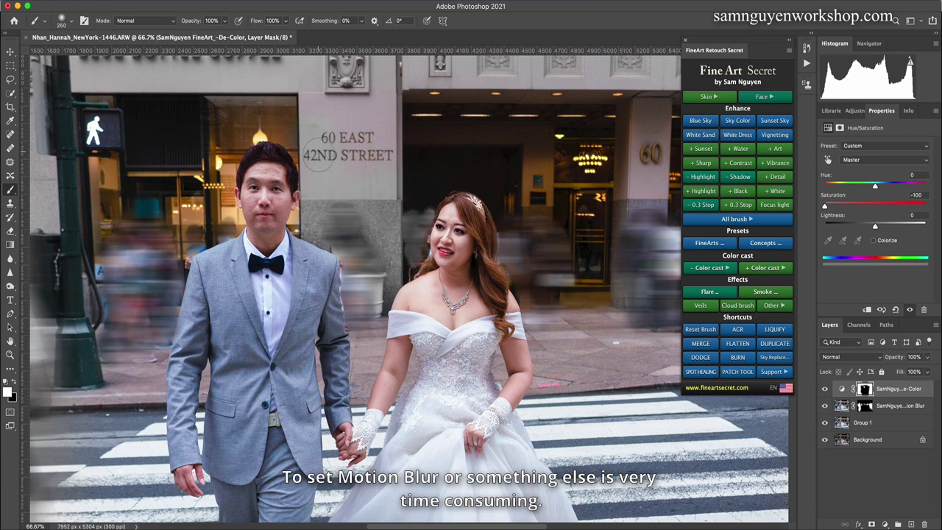
Remove the color from the lamp and shop windows around the groom's head with an 80 to 125 px brush.
key("bracketleft")
key("bracketleft")
key("bracketleft")
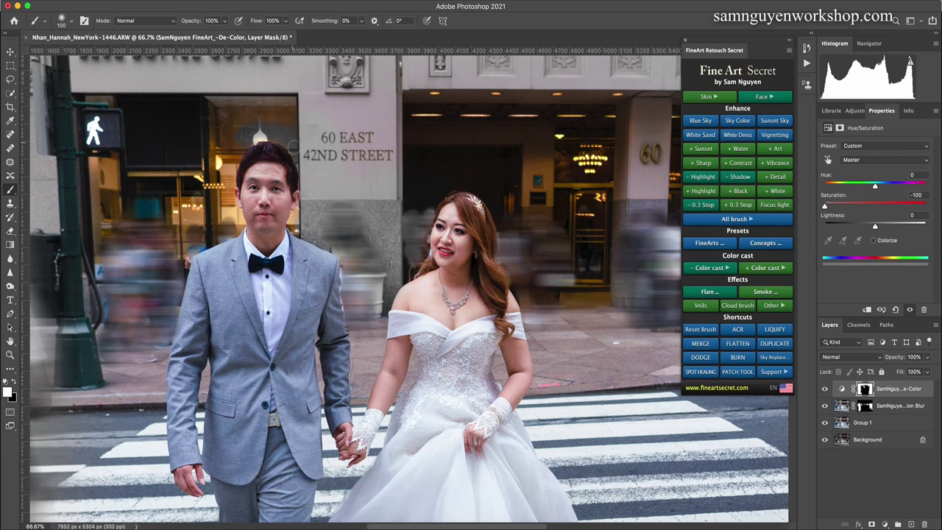
key("bracketright")
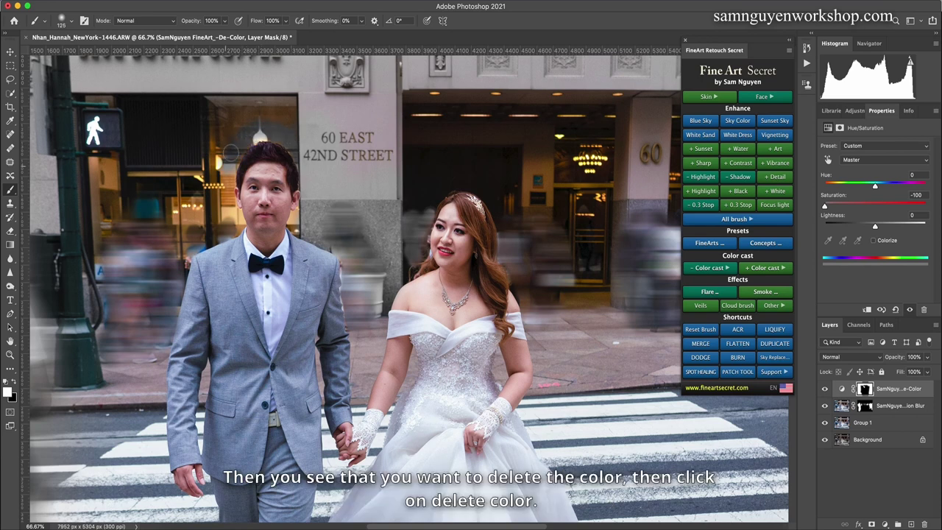
key("bracketleft")
key("bracketleft")
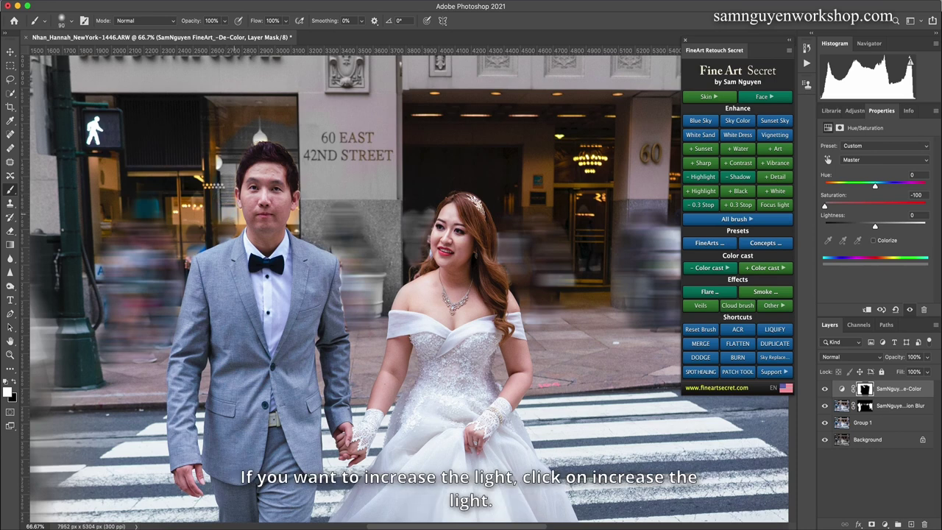
key("bracketleft")
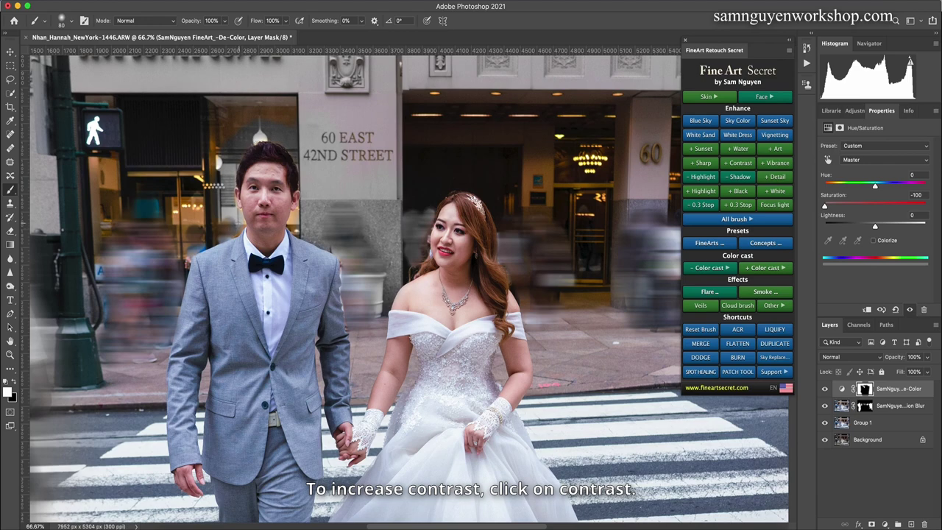
Remove the remaining color from the wall between the couple and from the crosswalk around their feet.
key("super+plus")
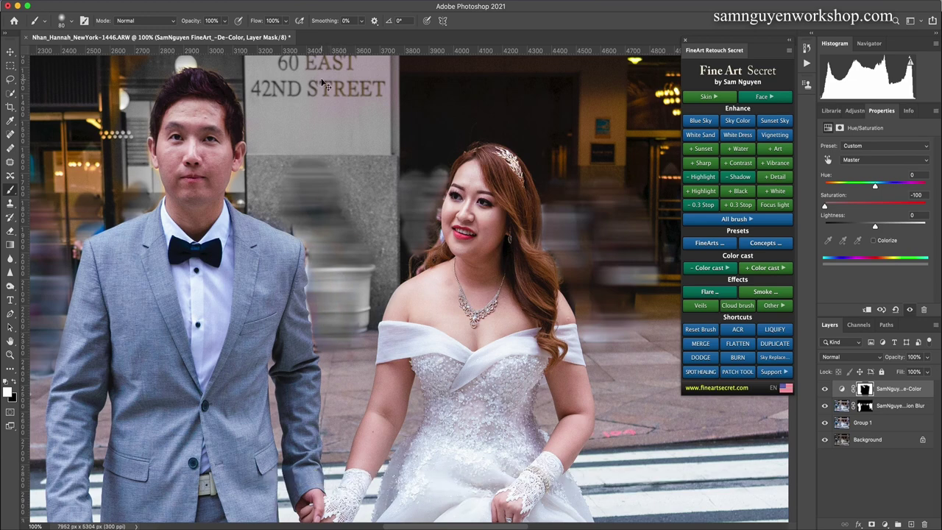
key("super+minus")
key("super+minus")
key("bracketright")
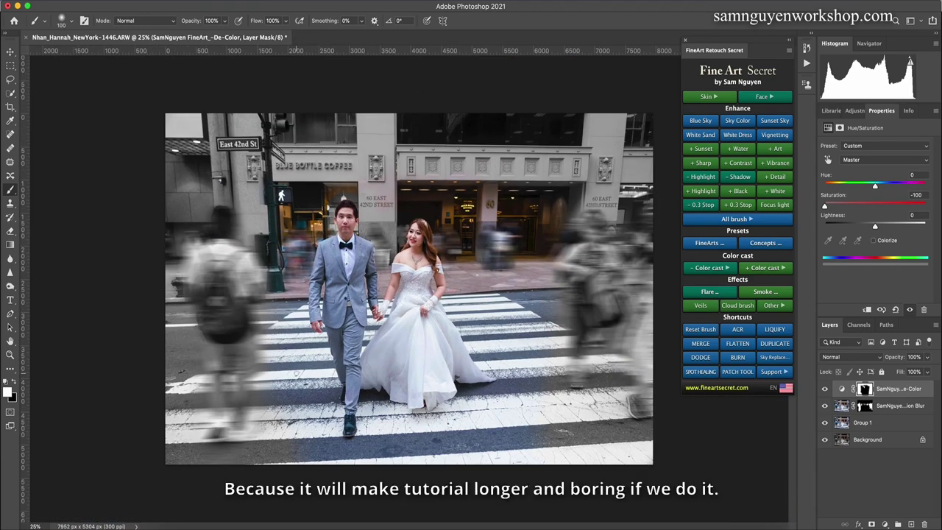
key("bracketleft")
key("bracketleft")
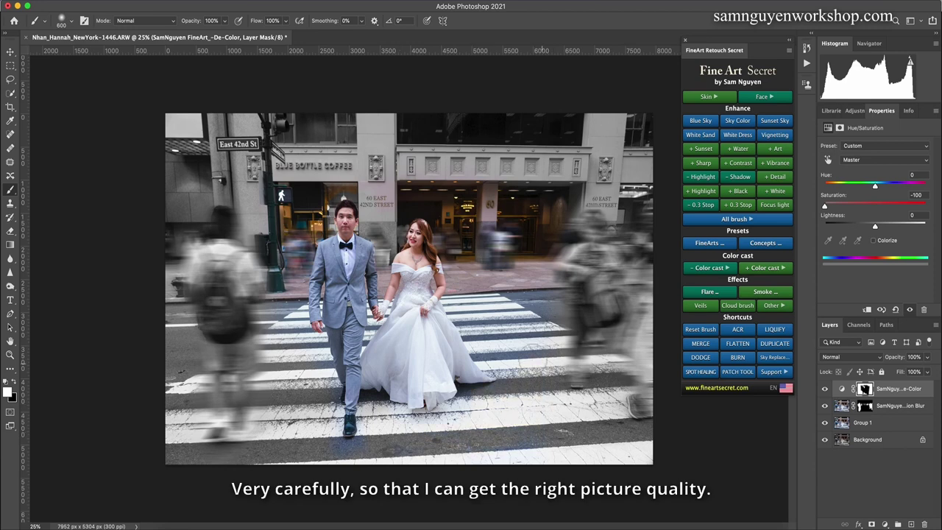
Remove the color from the sidewalk and building front behind the couple with an 800 to 1000 px brush.
key("bracketright")
key("bracketright")
key("bracketright")
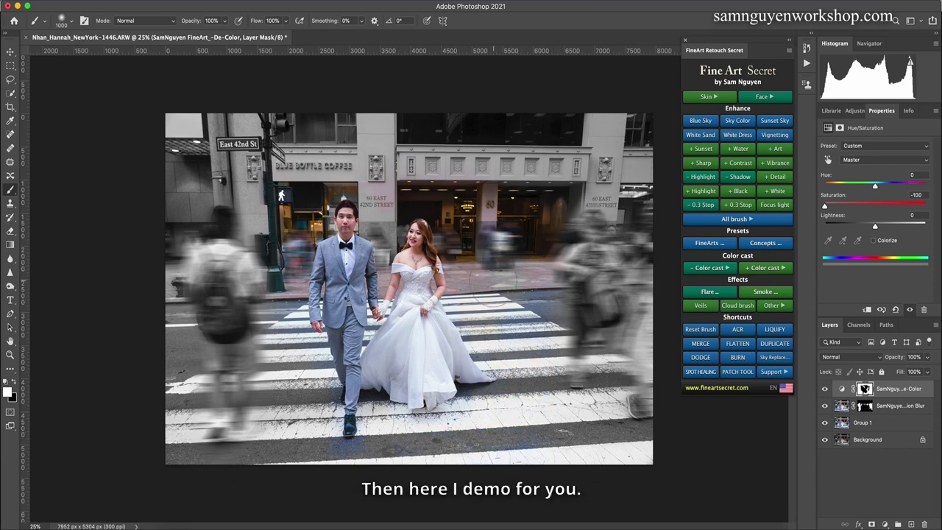
key("bracketleft")
key("bracketleft")
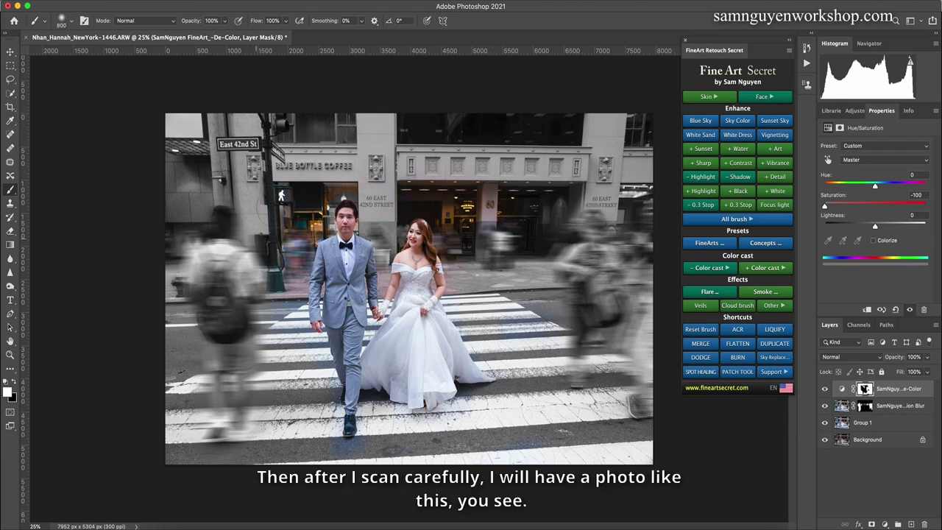
key("bracketleft")
key("bracketleft")
key("bracketleft")
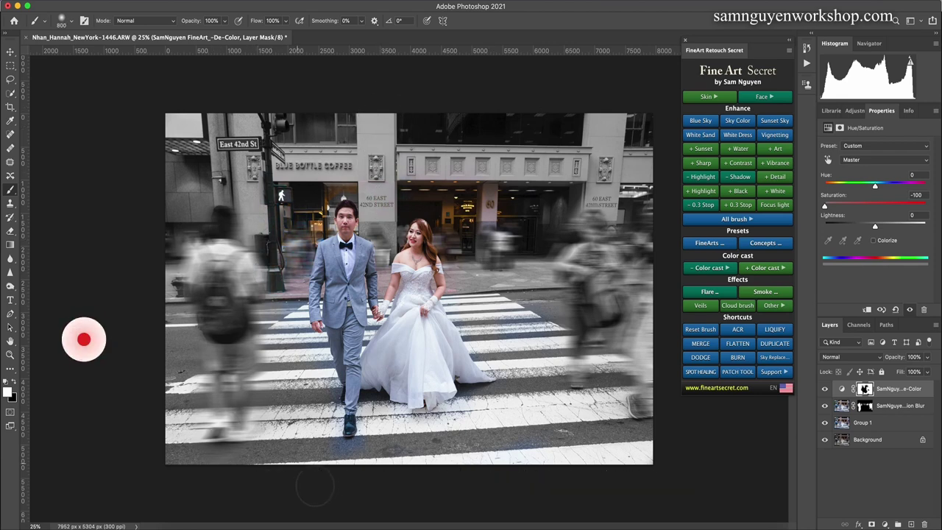
Compare the photo with the De-Color layer hidden and shown.
left_click(826, 388)
left_click(825, 389)
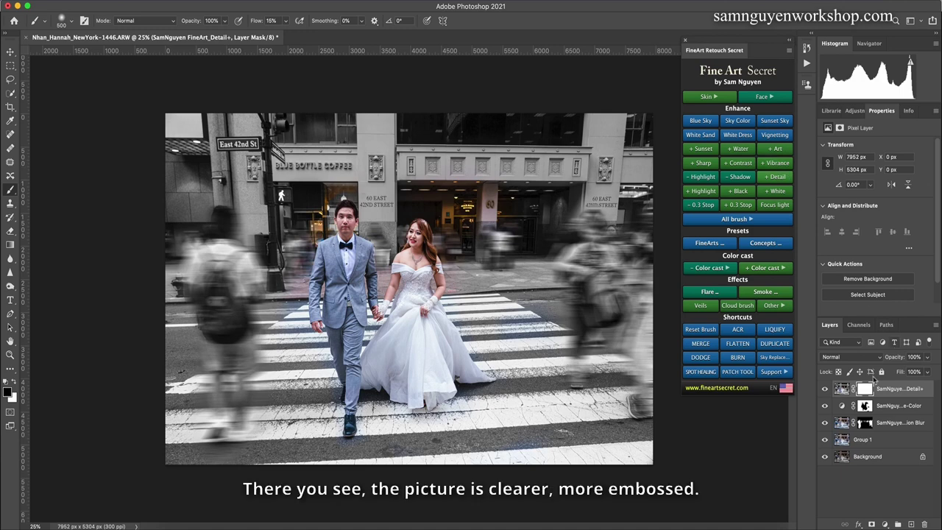
Compare the photo with the Detail+ layer hidden and shown, and brush extra detail onto the building front at about 700 px.
left_click(825, 390)
left_click(825, 390)
left_click(748, 221)
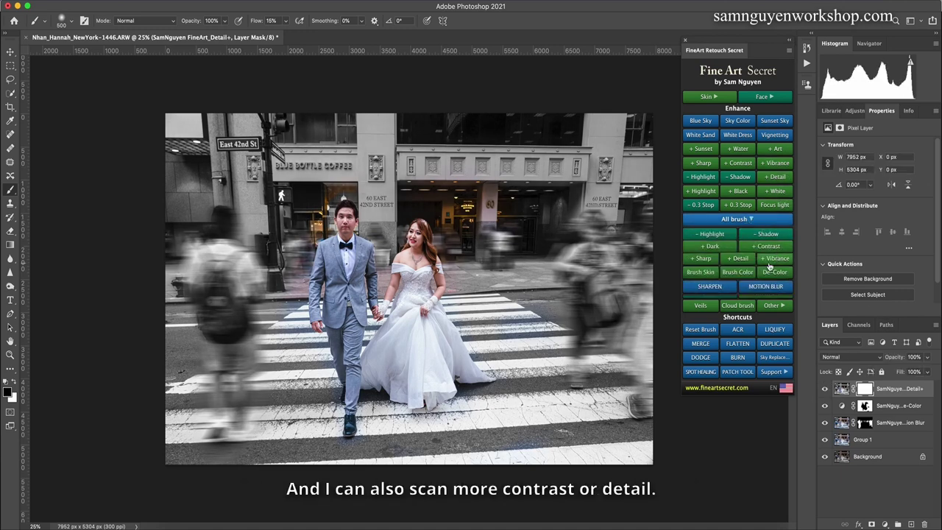
left_click(742, 262)
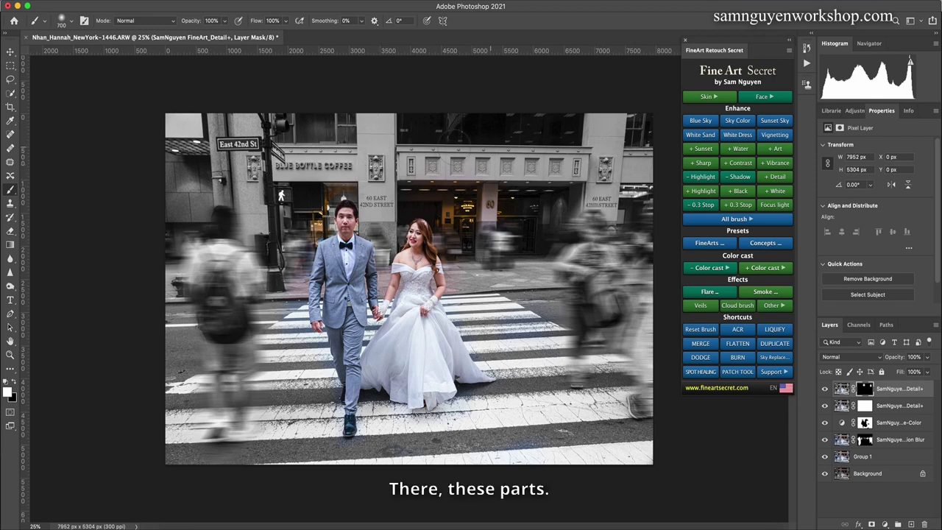
key("bracketright")
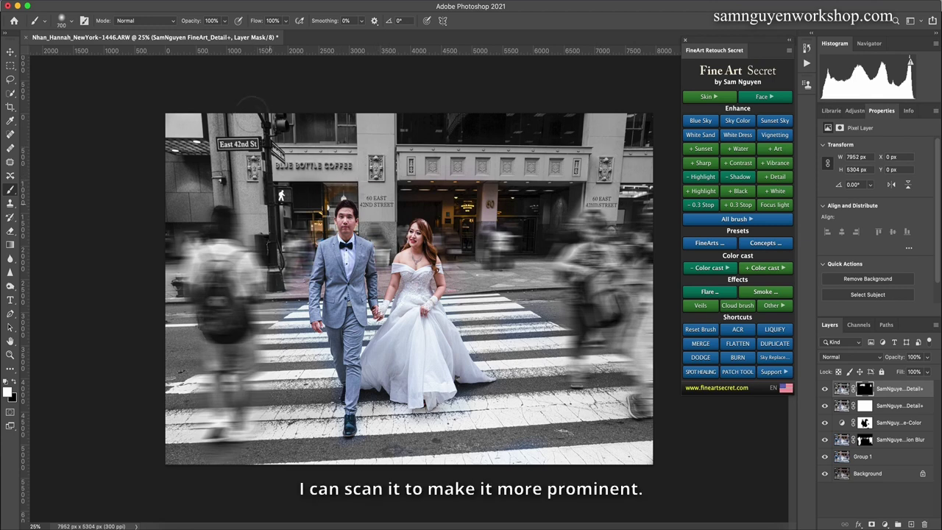
key("bracketleft")
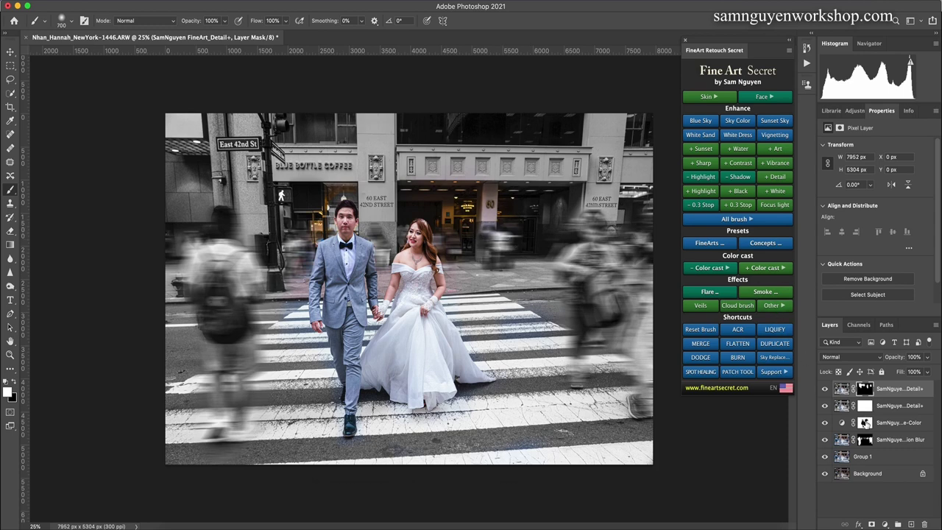
Remove the color from the lit doorway behind the couple on the De-Color mask, and compare the photo with both Detail+ layers and De-Color hidden.
left_click(865, 423)
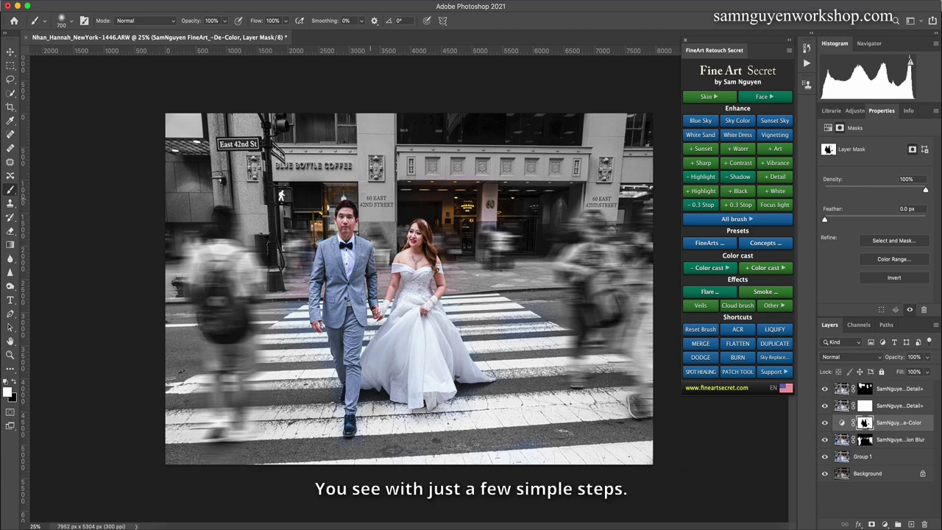
left_click(825, 389)
left_click(824, 406)
left_click(825, 423)
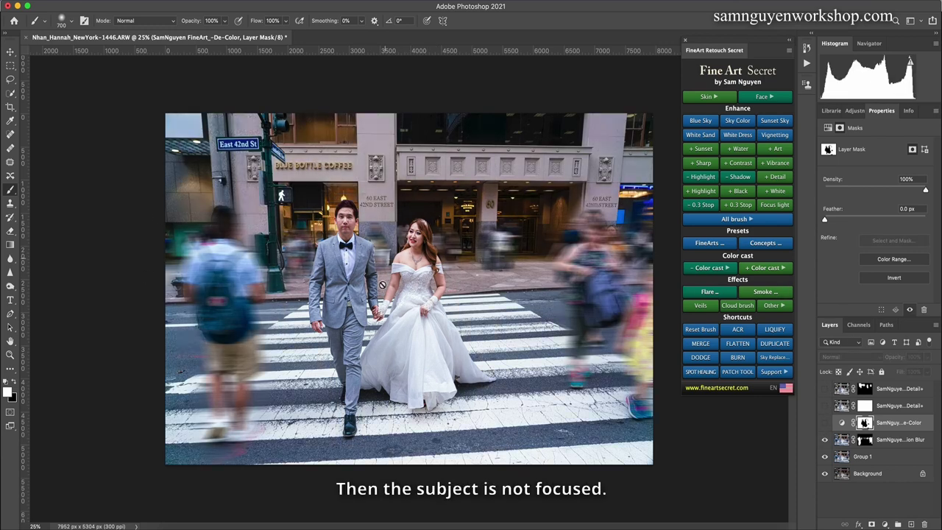
left_click(825, 422)
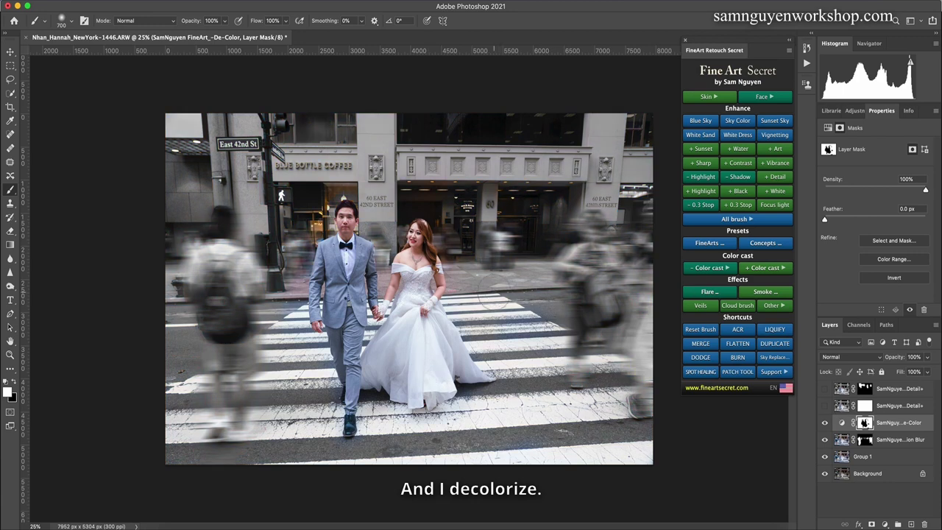
Delete both Detail+ layers and remove the leftover color from the shop window beside the groom's head.
left_click(841, 390)
key("ctrl+e")
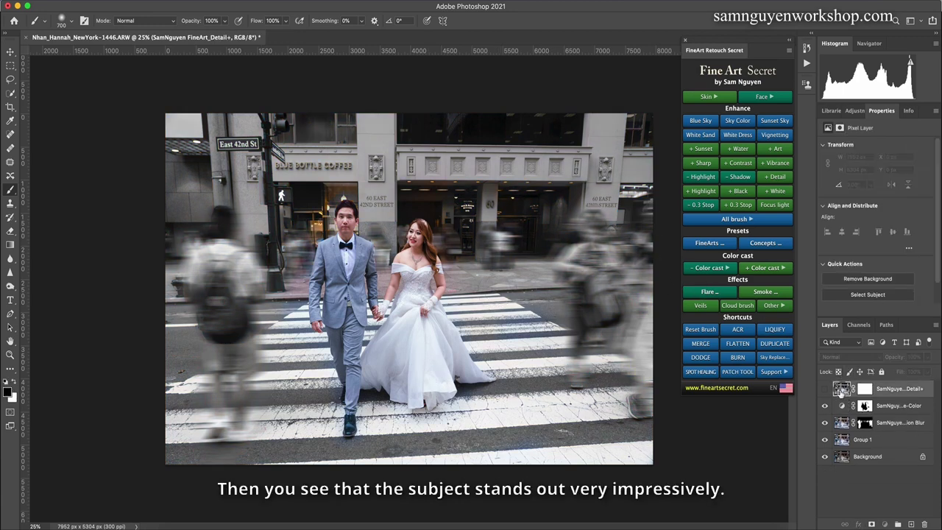
key("Delete")
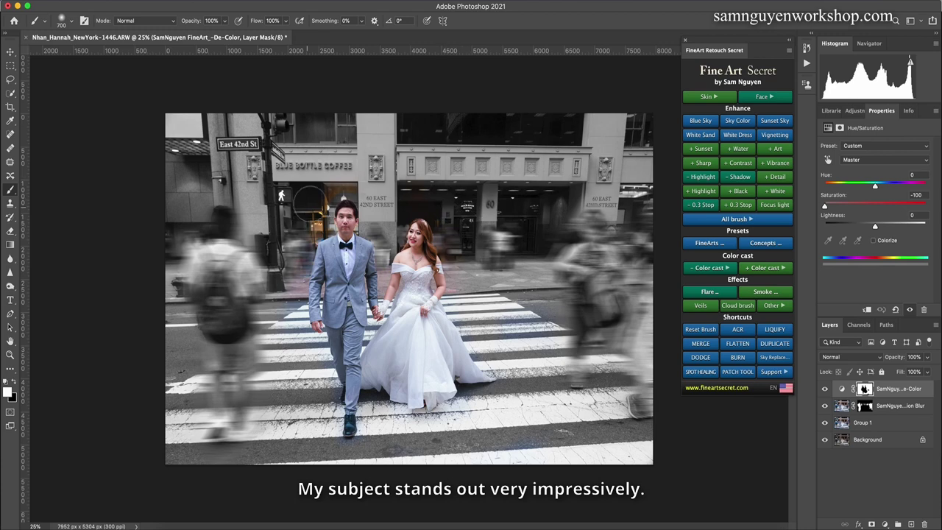
Hide the De-Color, Motion Blur and Group 1 layers, and show them again one by one to review each edit.
left_click(824, 389)
left_click(825, 406)
left_click(824, 423)
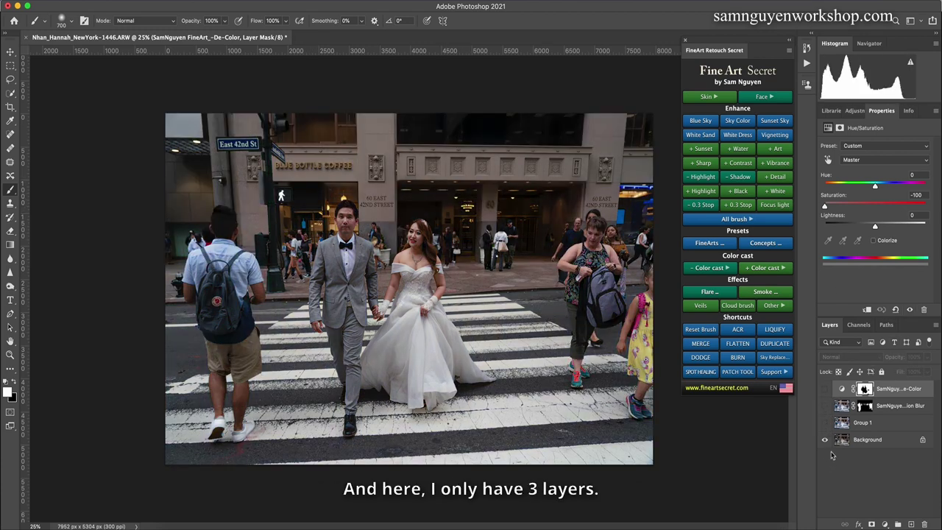
left_click(825, 423)
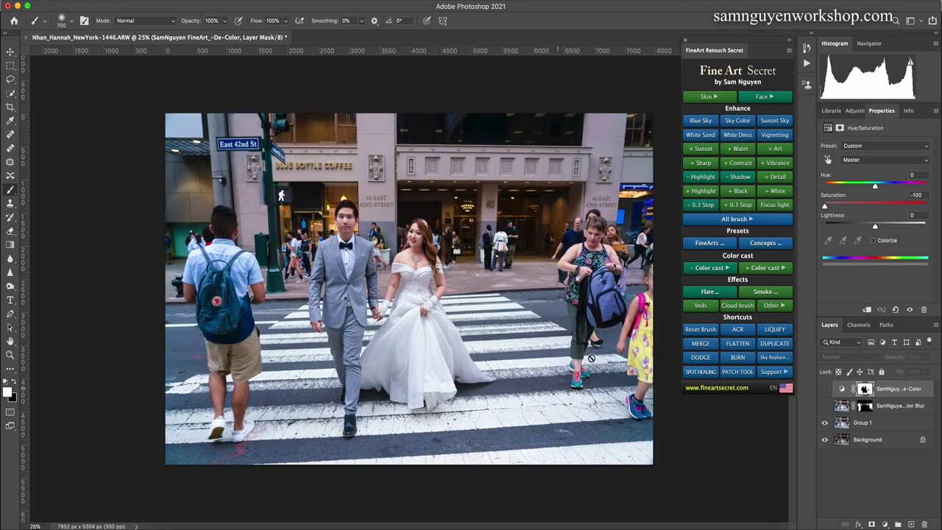
left_click(825, 406)
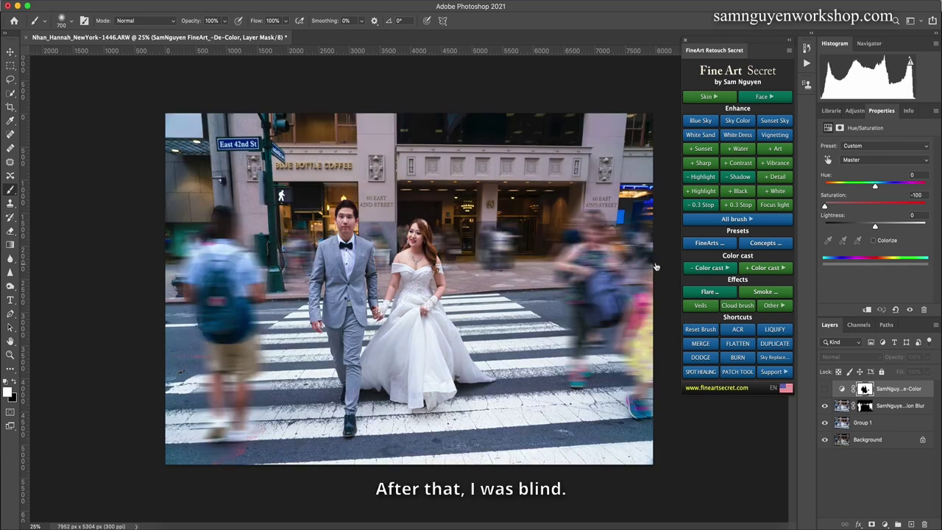
left_click(825, 389)
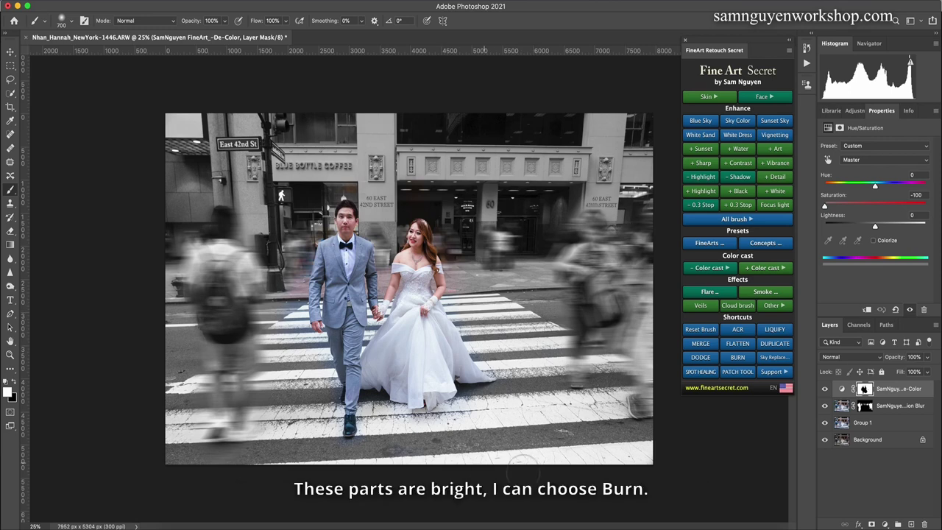
Burn the bright crosswalk stripes in the foreground on a new layer with a 1000 to 1300 px brush, midtones range, 10% exposure.
left_click(729, 359)
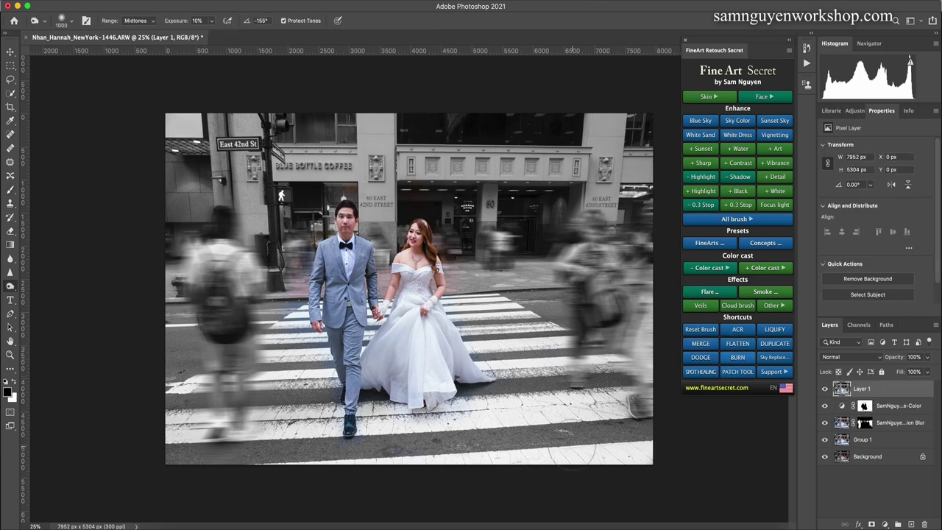
key("bracketright")
key("bracketright")
key("bracketright")
key("bracketright")
key("bracketright")
key("bracketright")
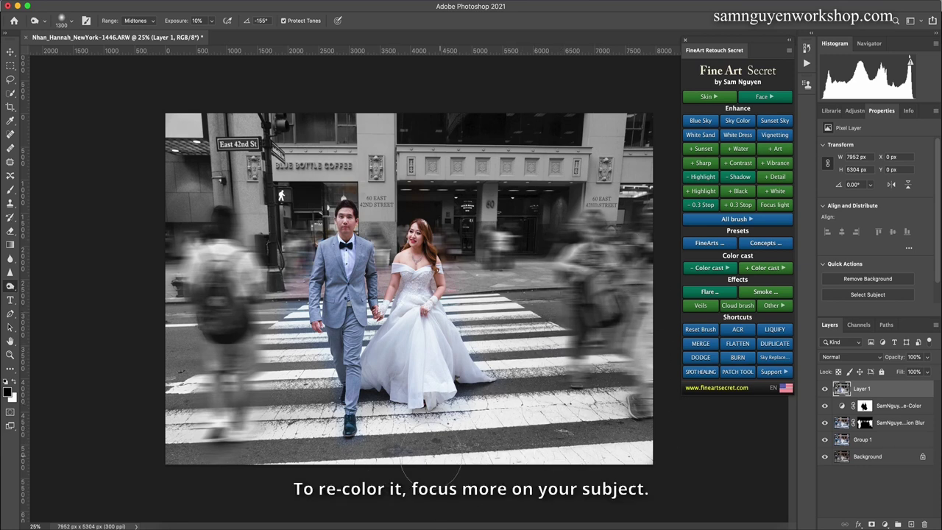
key("bracketleft")
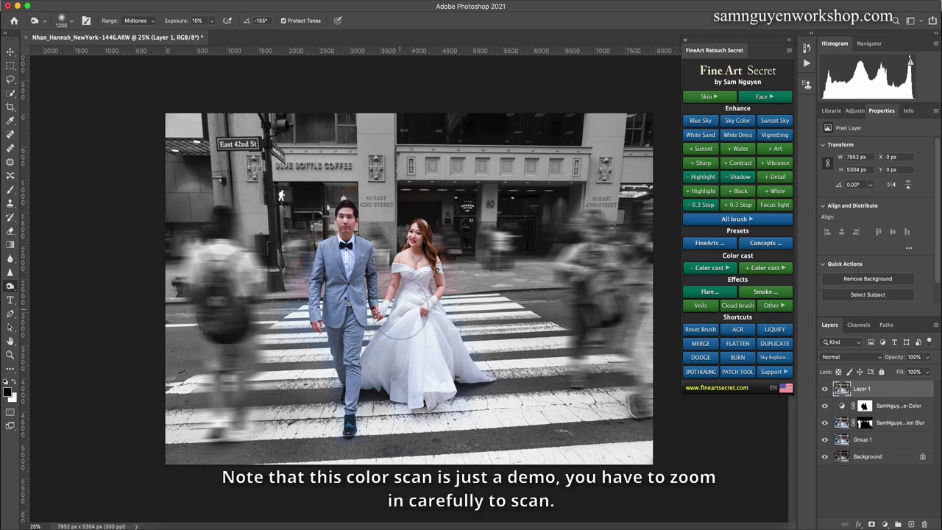
Burn the building front, the sidewalk beside the groom and the street edge with a 1100 to 1300 px brush.
key("bracketright")
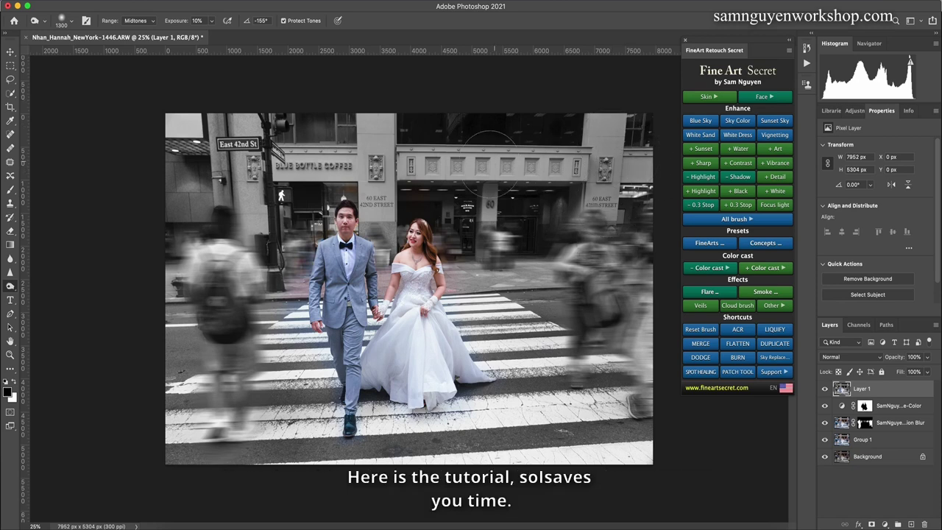
key("bracketleft")
key("bracketleft")
key("bracketleft")
key("bracketleft")
key("bracketleft")
key("bracketleft")
key("bracketleft")
key("bracketright")
key("bracketright")
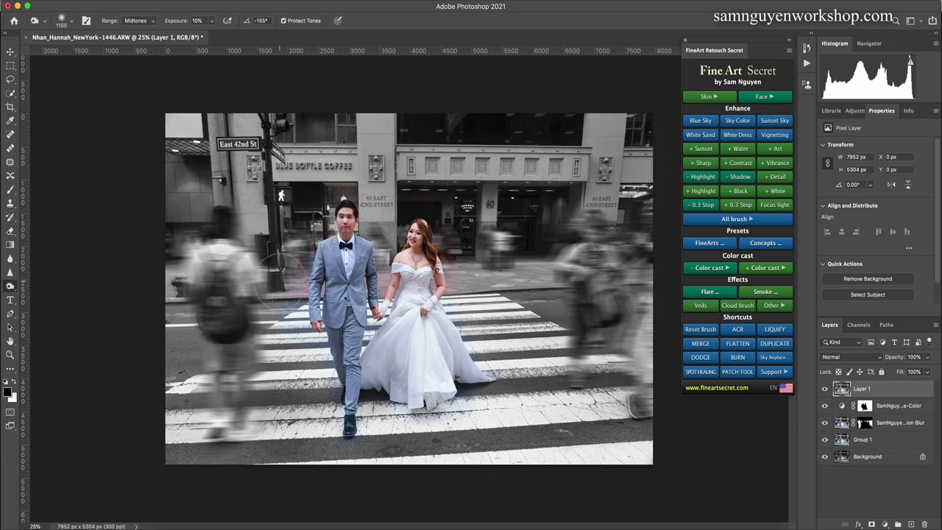
key("bracketright")
key("bracketright")
key("bracketright")
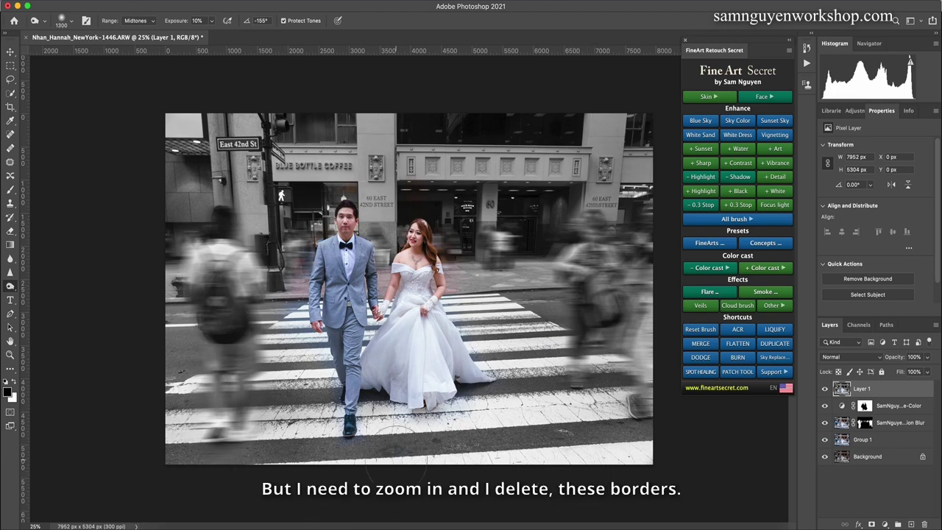
Inspect the color borders around the couple up close at 66.7% and return to the whole photo at 25%.
key("ctrl+plus")
key("ctrl+plus")
key("ctrl+plus")
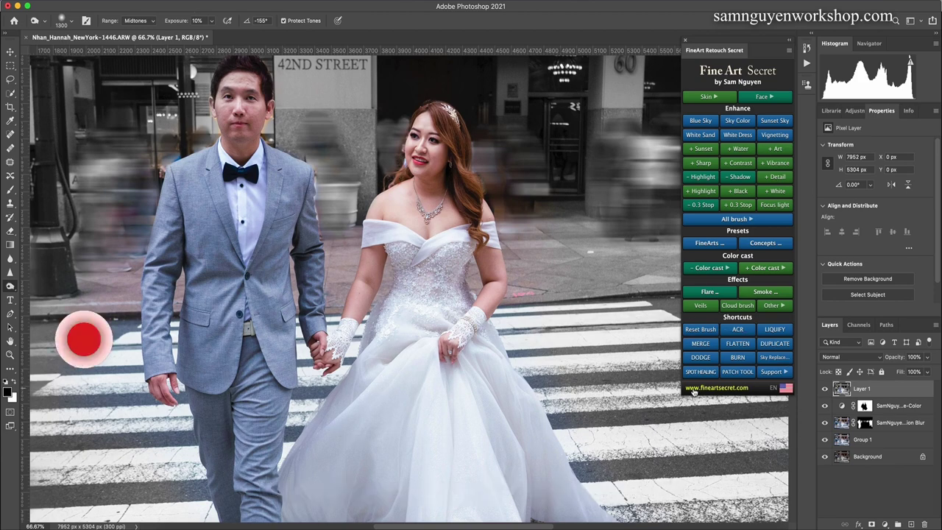
key("ctrl+minus")
key("ctrl+minus")
key("ctrl+minus")
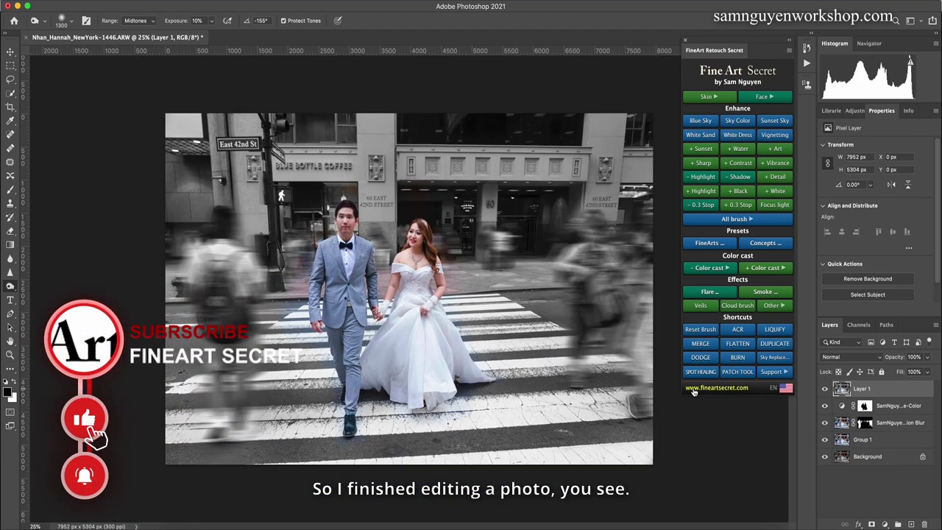
Hide the burned Layer 1, De-Color and Motion Blur layers, and show them again from the bottom up to review the edit.
left_click(825, 389)
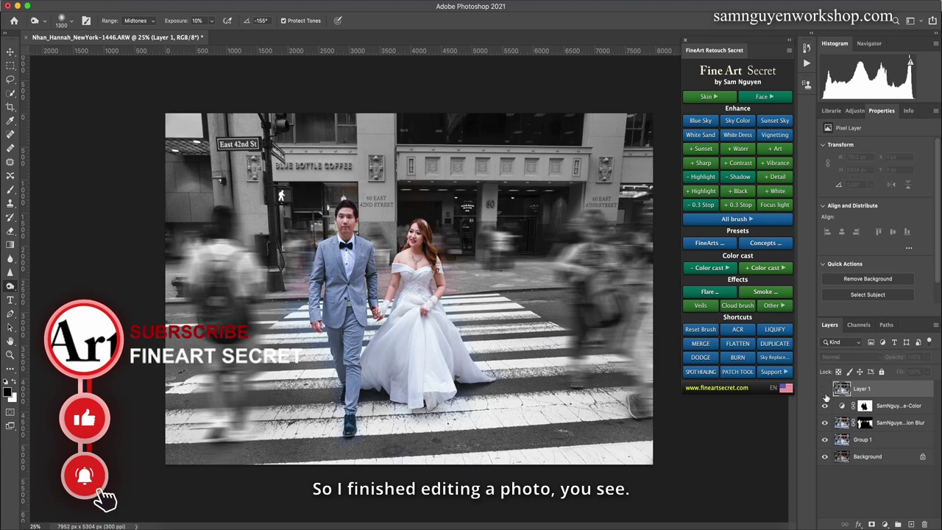
left_click(825, 405)
left_click(826, 422)
left_click(824, 422)
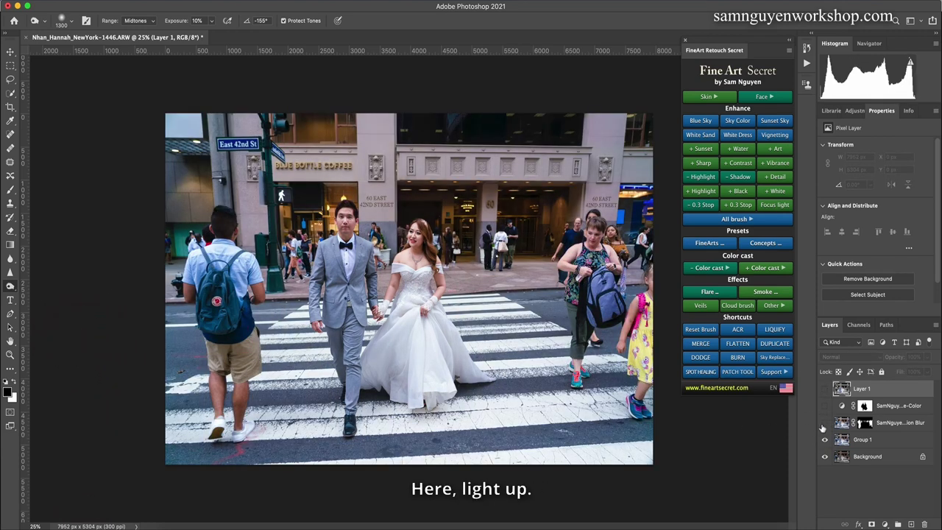
left_click(824, 423)
left_click(824, 406)
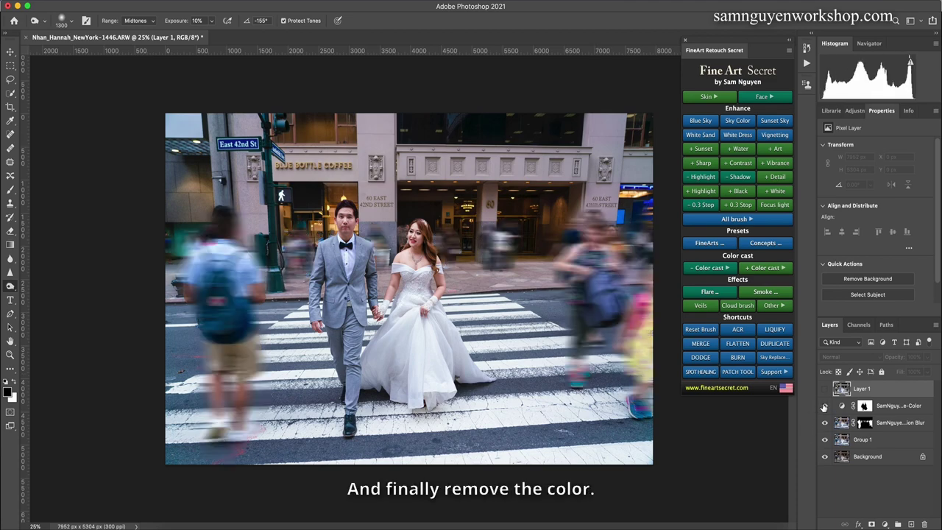